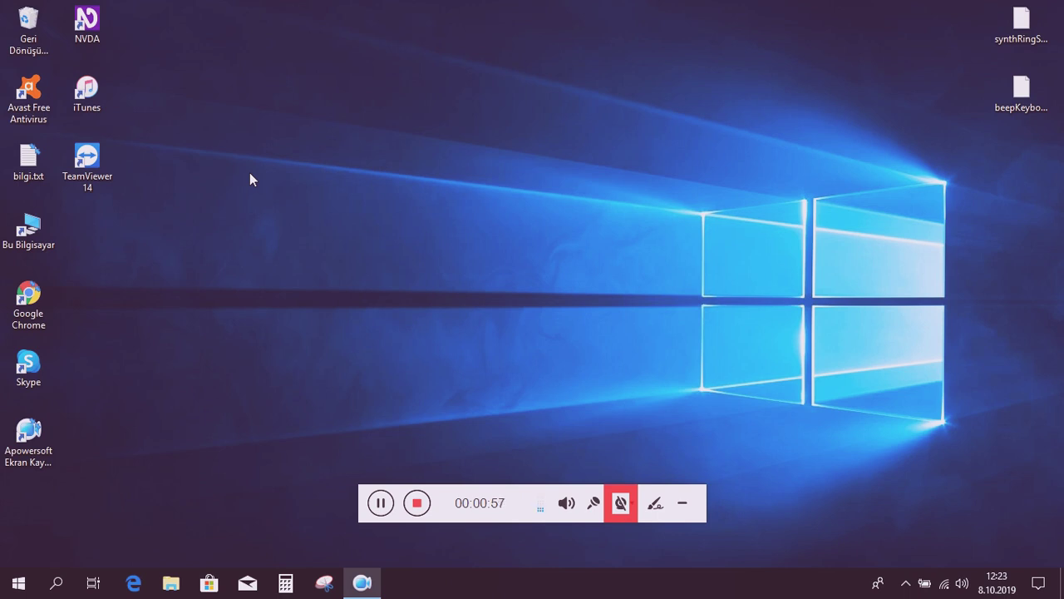
Step: Install the synthRingSettingsSelector-0.6 NVDA add-on from the desktop and decline restarting NVDA
{"action": "left_click", "coordinate": [473, 3]}
{"action": "key", "text": "Up"}
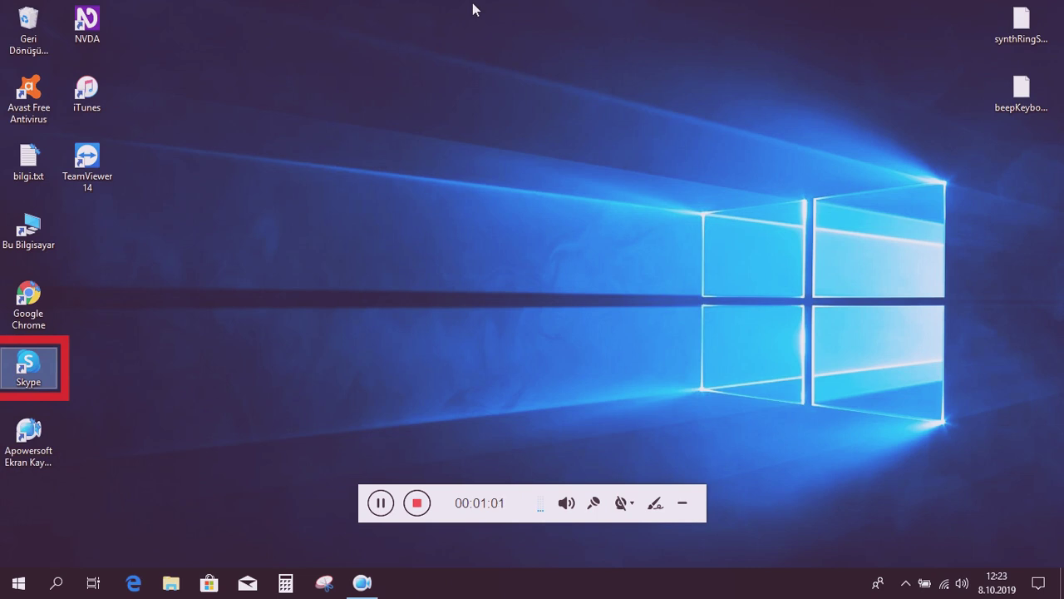
{"action": "key", "text": "Right"}
{"action": "key", "text": "Up"}
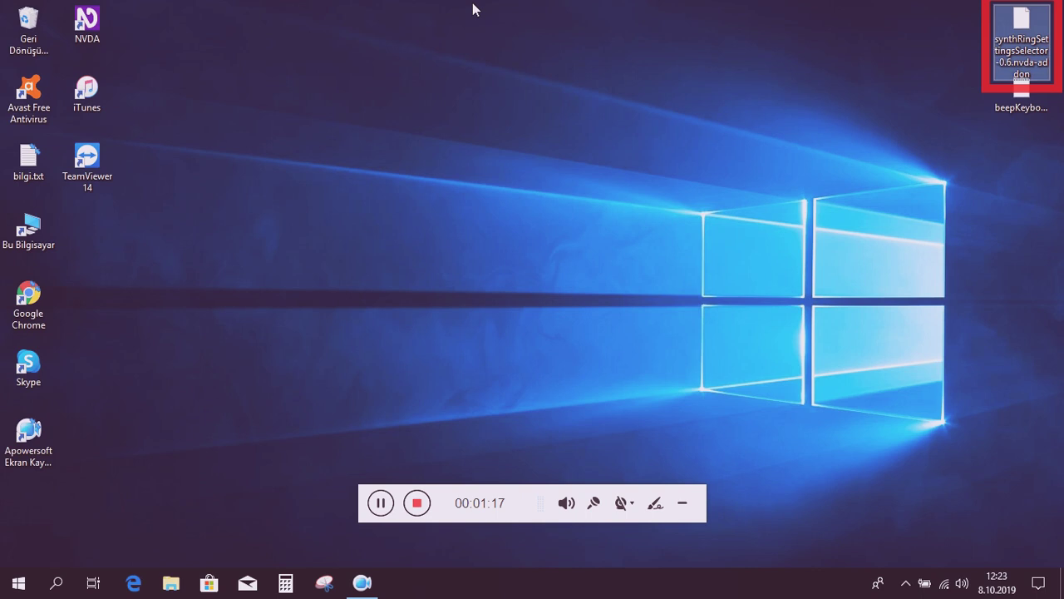
{"action": "key", "text": "Return"}
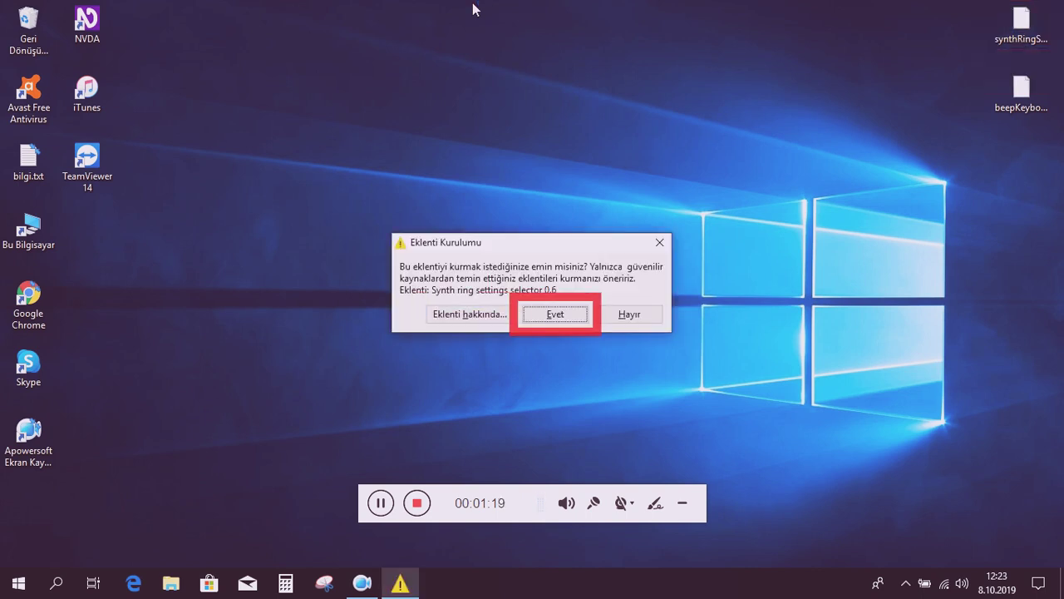
{"action": "key", "text": "Return"}
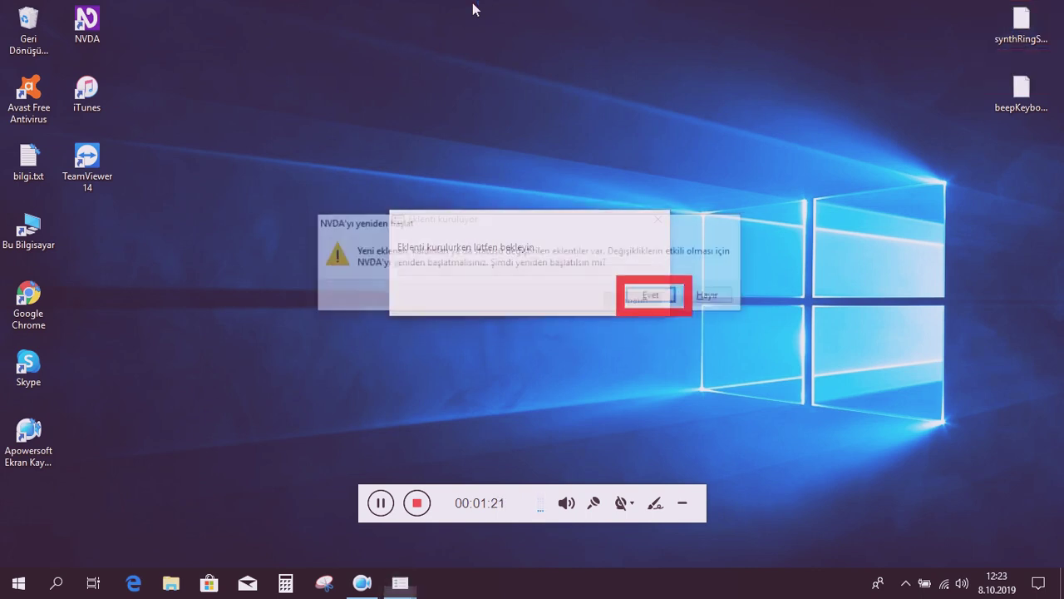
{"action": "key", "text": "Tab"}
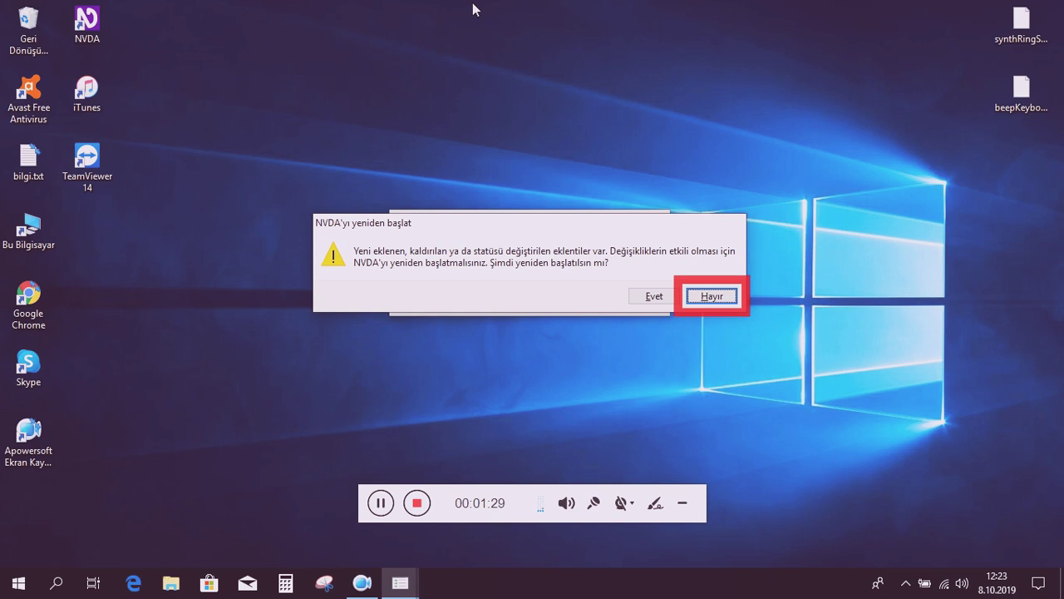
{"action": "key", "text": "Return"}
Step: Install the beepKeyboard-1.3 NVDA add-on from the desktop and restart NVDA to apply both add-ons
{"action": "key", "text": "Down"}
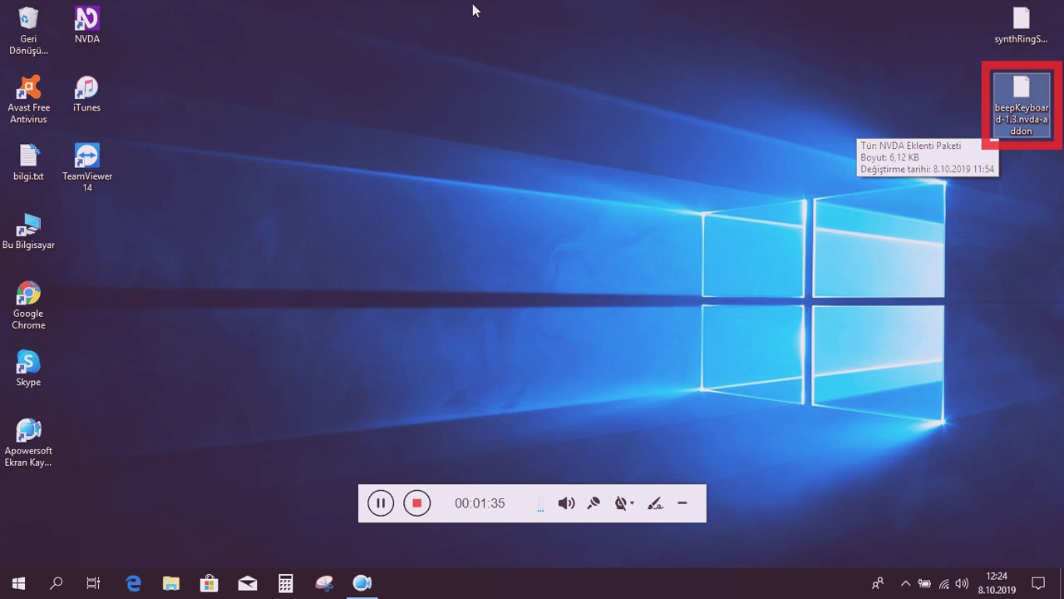
{"action": "key", "text": "Return"}
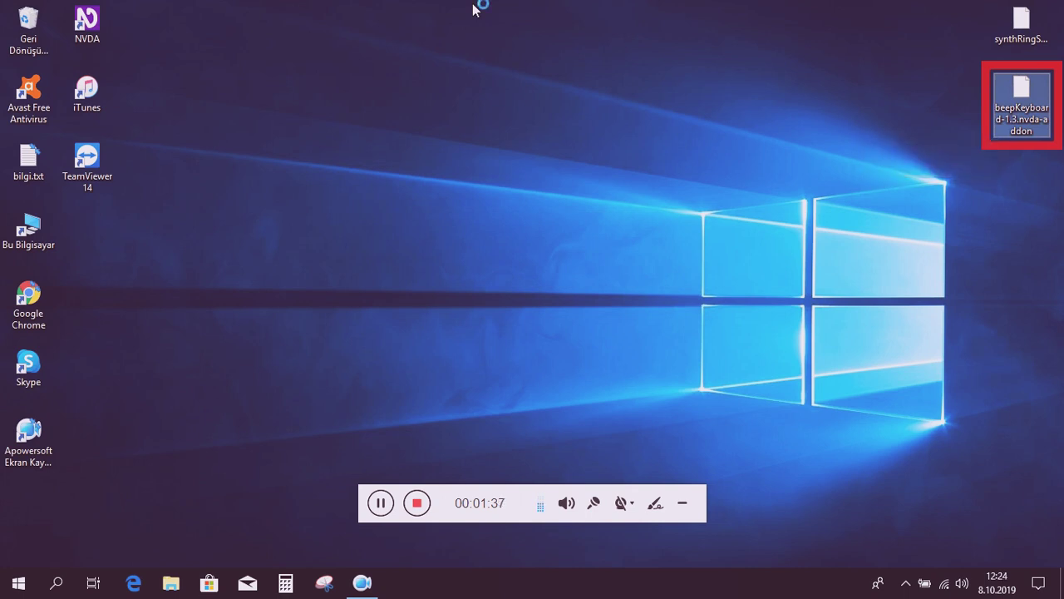
{"action": "key", "text": "Tab"}
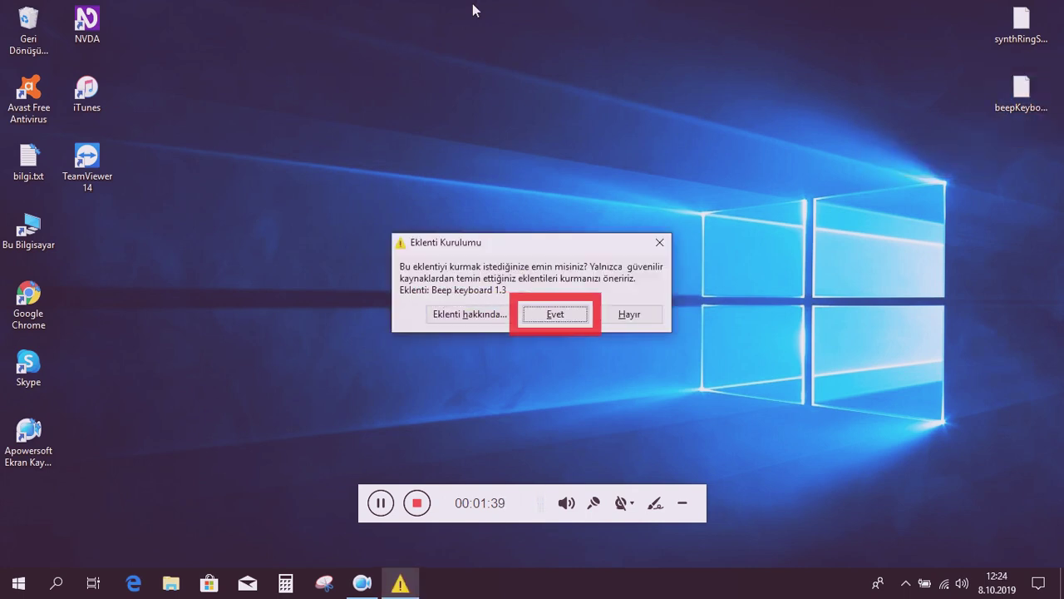
{"action": "key", "text": "Return"}
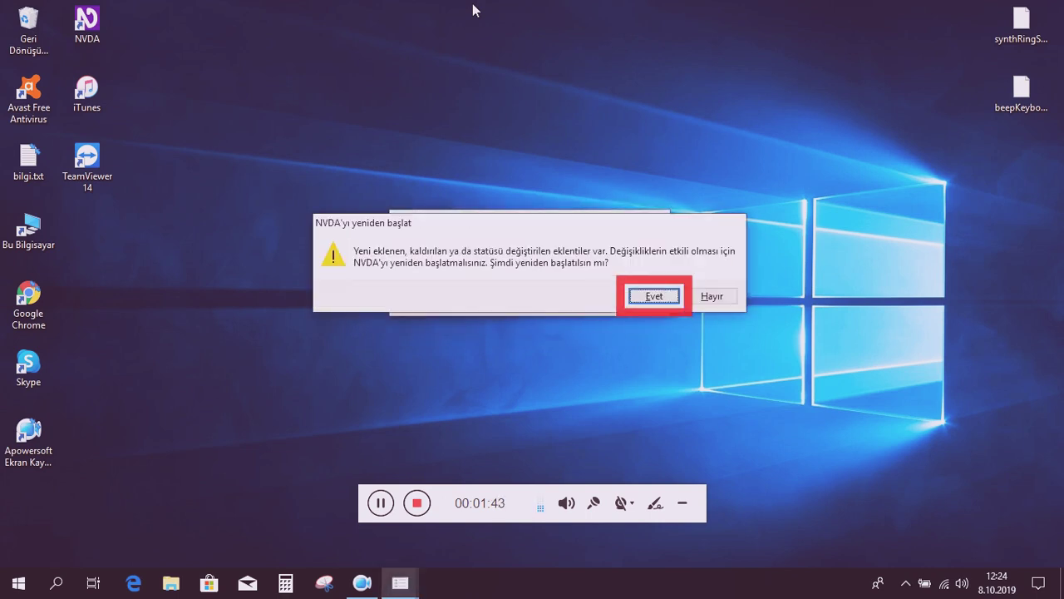
{"action": "key", "text": "Tab"}
{"action": "key", "text": "Tab"}
{"action": "key", "text": "Return"}
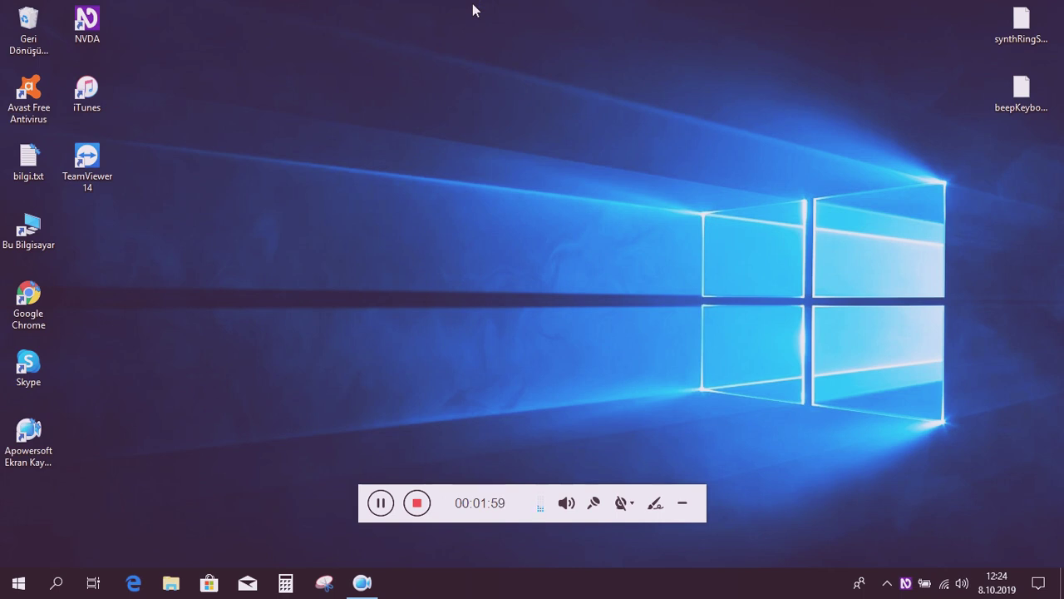
Step: Open the NVDA settings and go to the Synth ring settings selector category
{"action": "key", "text": "insert+n"}
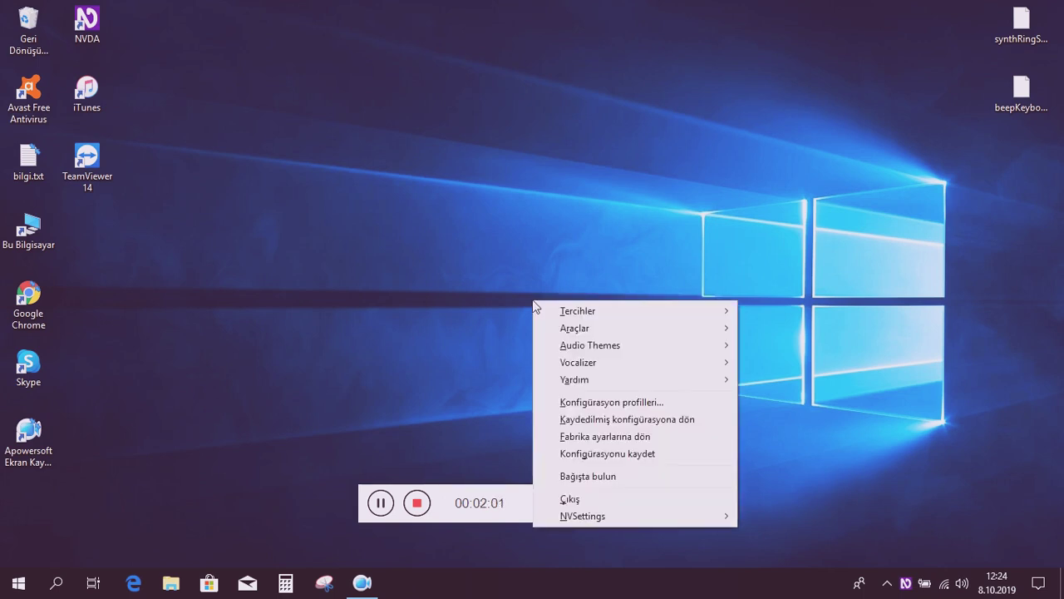
{"action": "key", "text": "Down"}
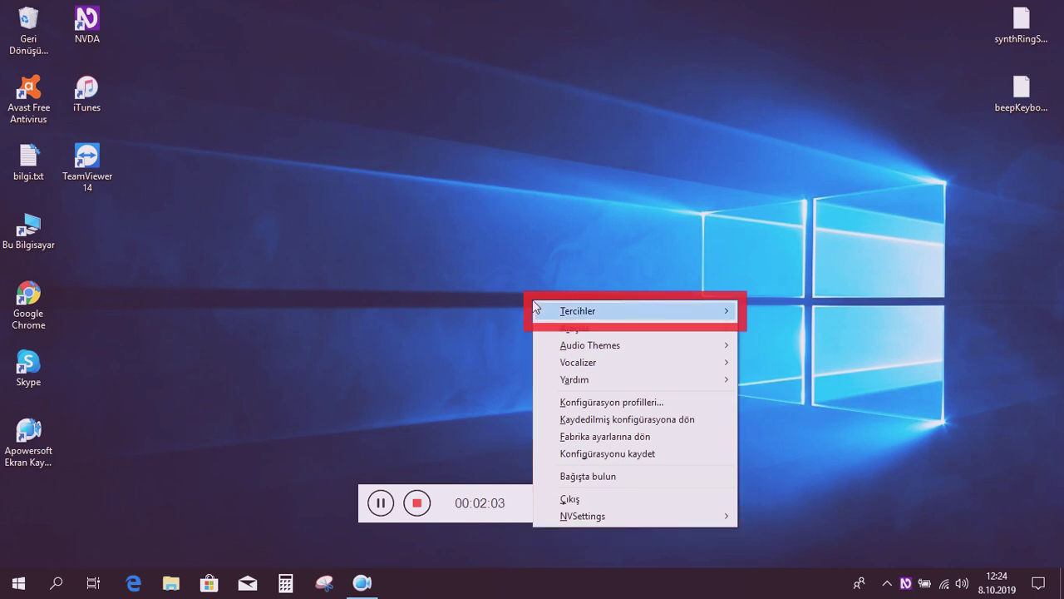
{"action": "key", "text": "Right"}
{"action": "key", "text": "Return"}
{"action": "key", "text": "Down"}
{"action": "key", "text": "Down"}
{"action": "key", "text": "Down"}
{"action": "key", "text": "Down"}
{"action": "key", "text": "Down"}
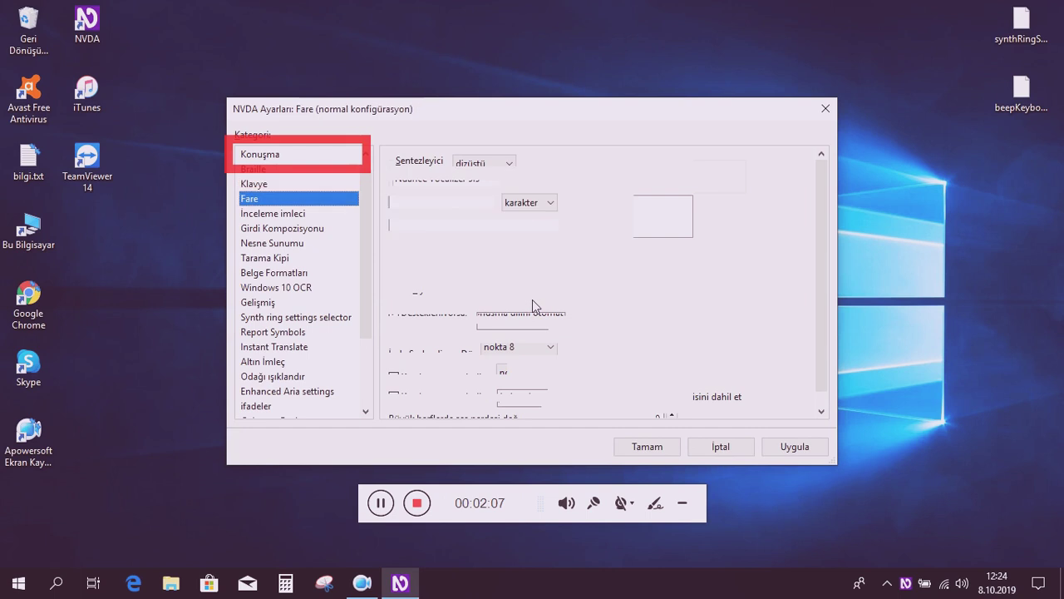
{"action": "key", "text": "Down"}
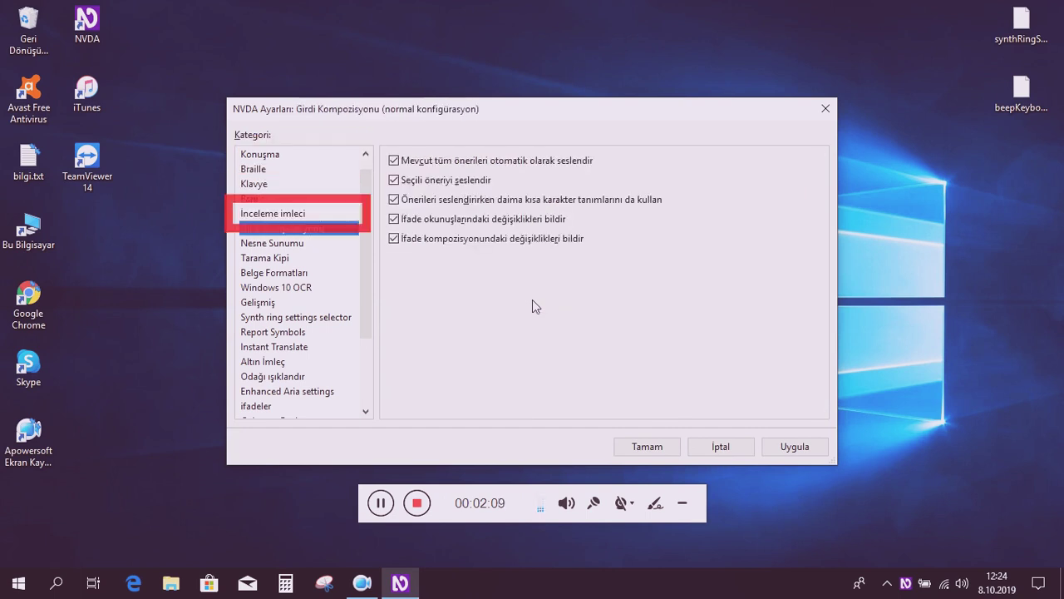
{"action": "key", "text": "Down"}
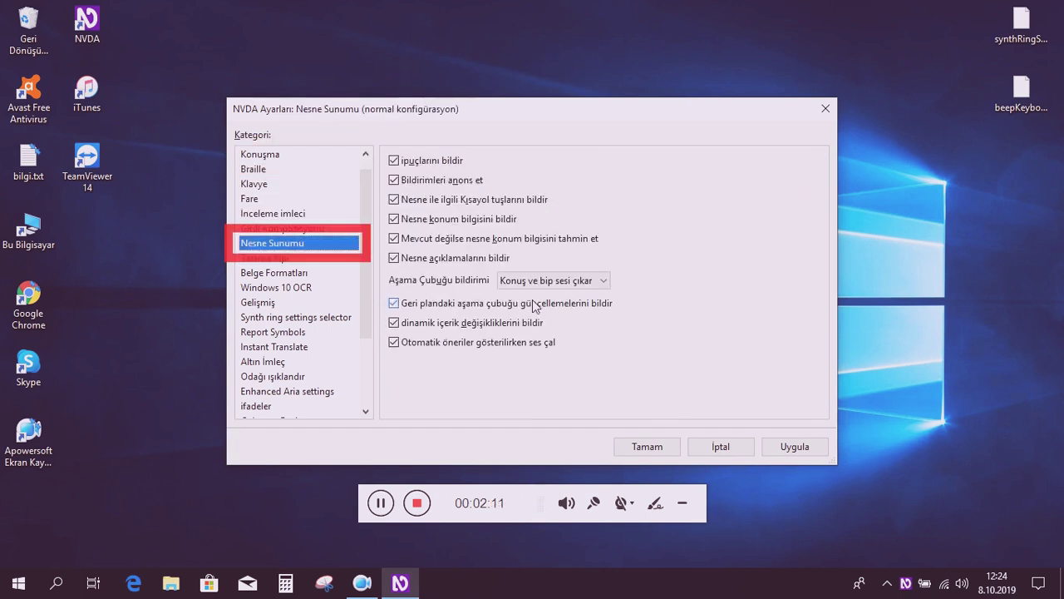
{"action": "key", "text": "Down"}
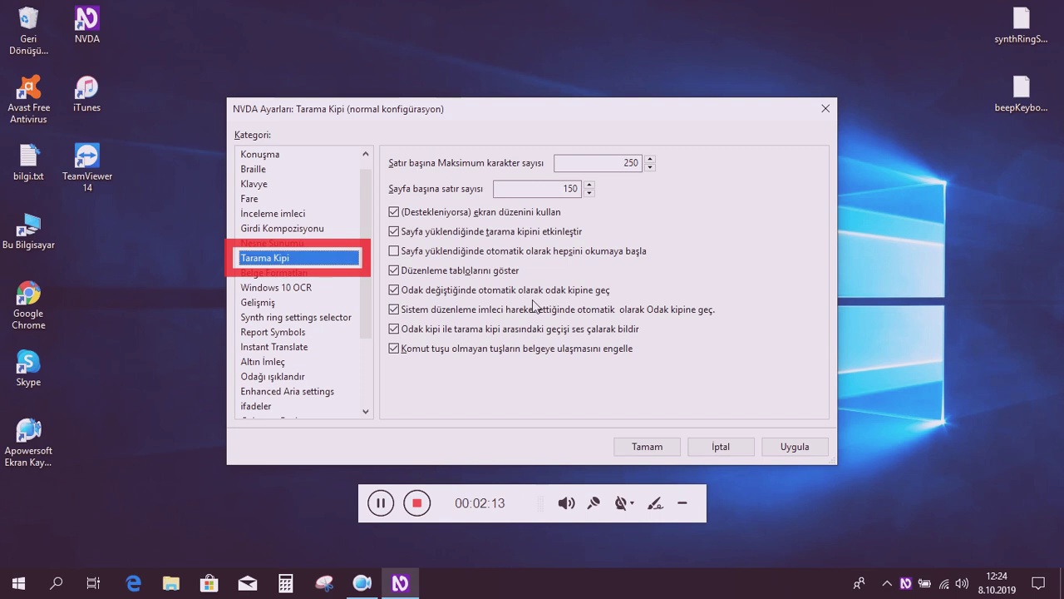
{"action": "key", "text": "Down"}
{"action": "key", "text": "Down"}
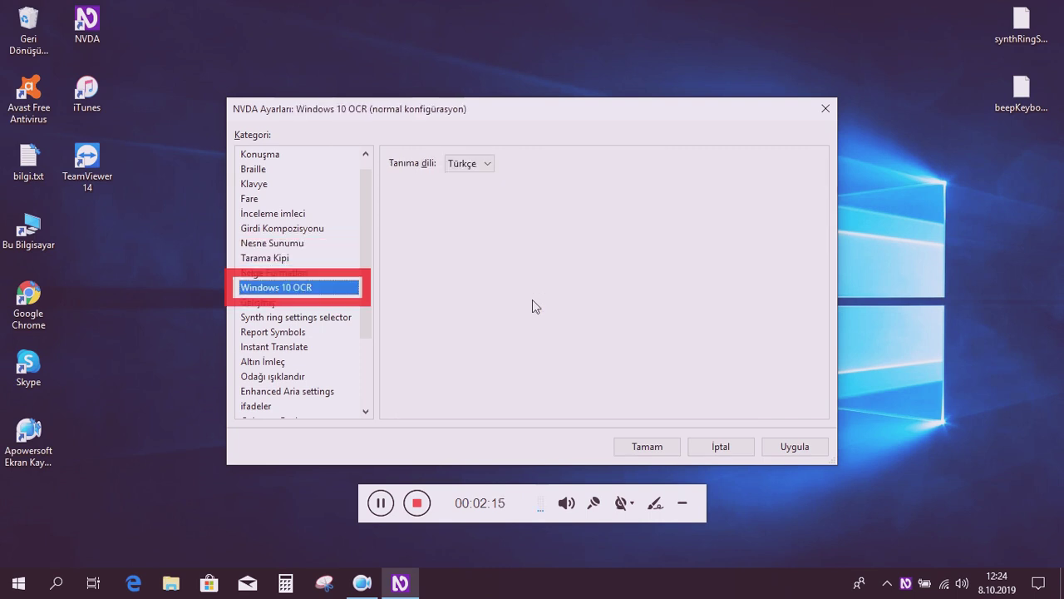
{"action": "key", "text": "Down"}
{"action": "key", "text": "Down"}
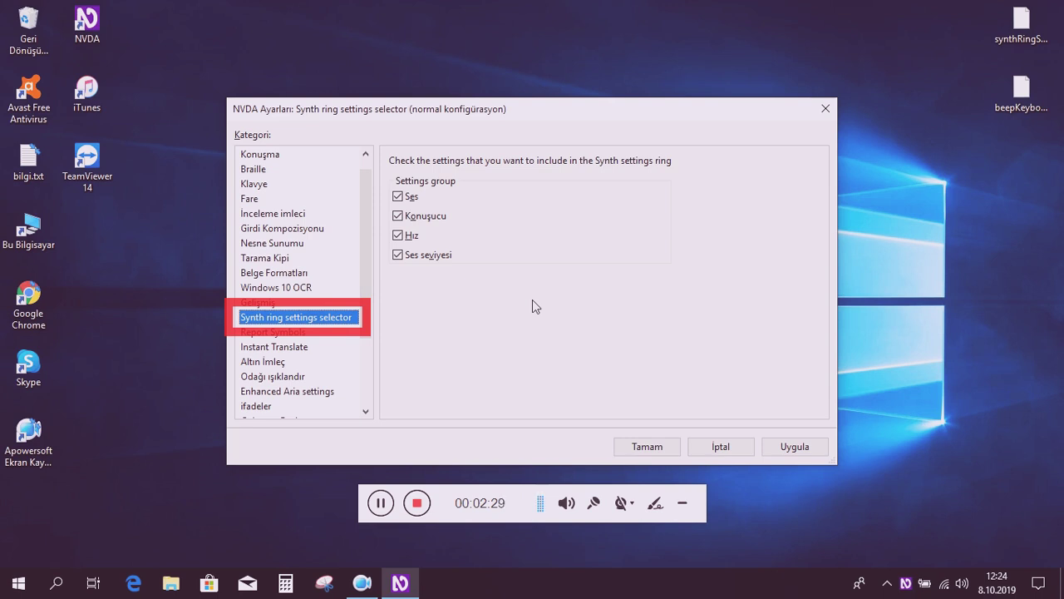
Step: Review the Ses, Konuşucu, Hız and Ses seviyesi options for the synth settings ring
{"action": "key", "text": "Tab"}
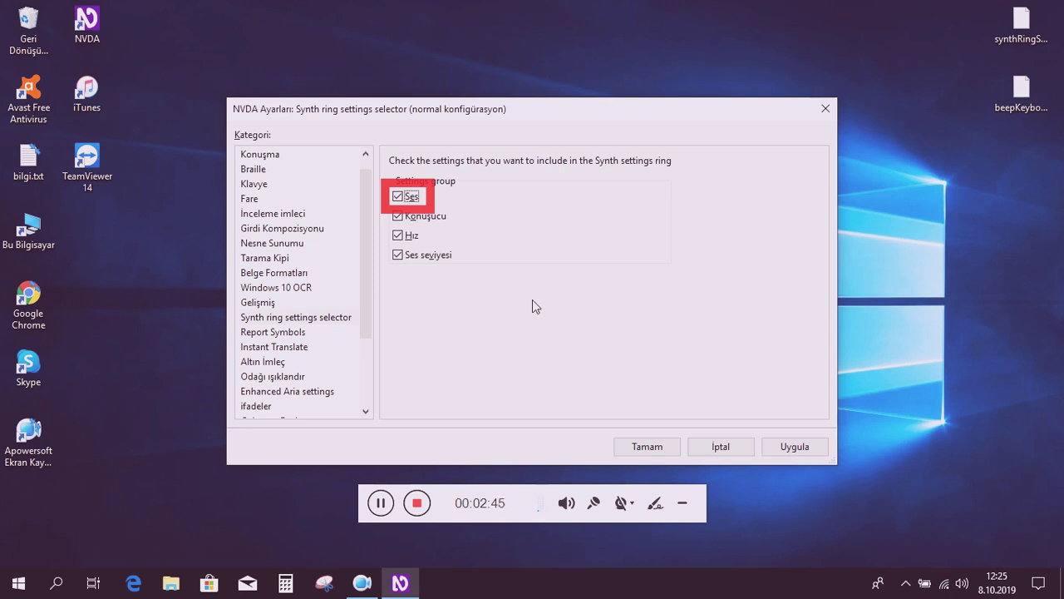
{"action": "key", "text": "Tab"}
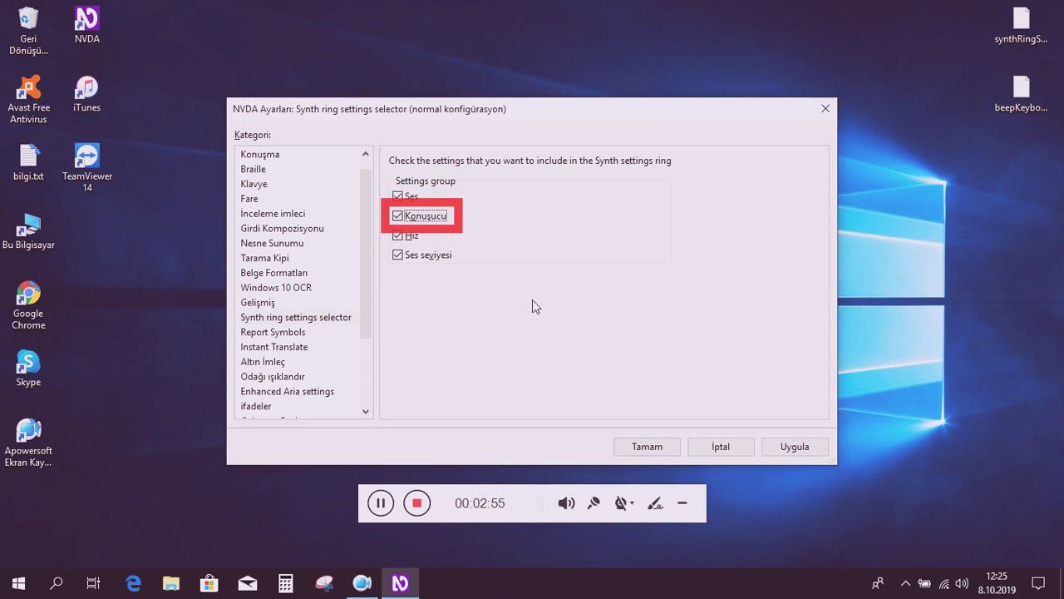
{"action": "key", "text": "Tab"}
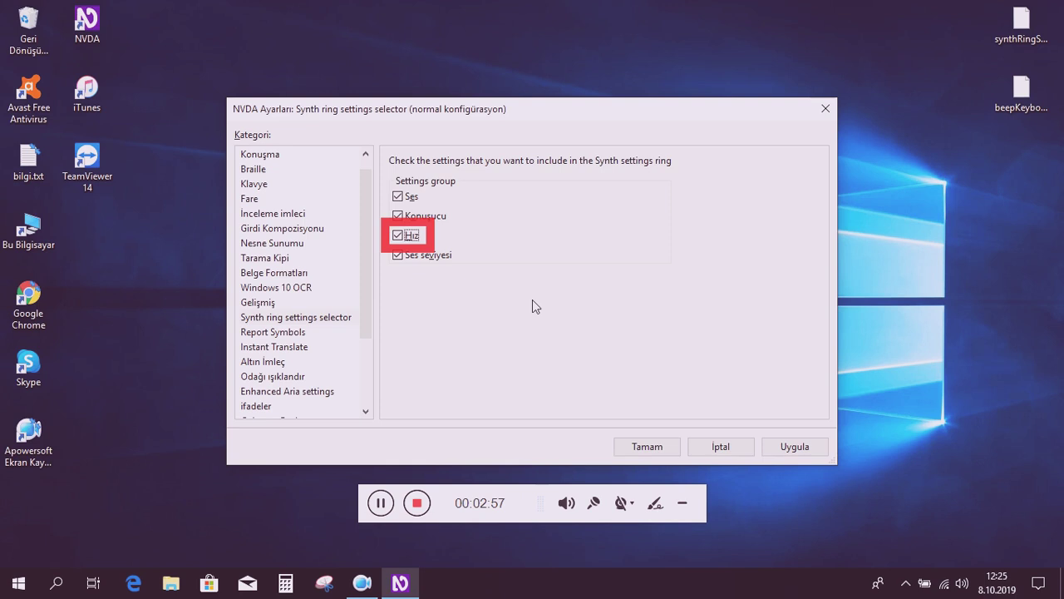
{"action": "key", "text": "Tab"}
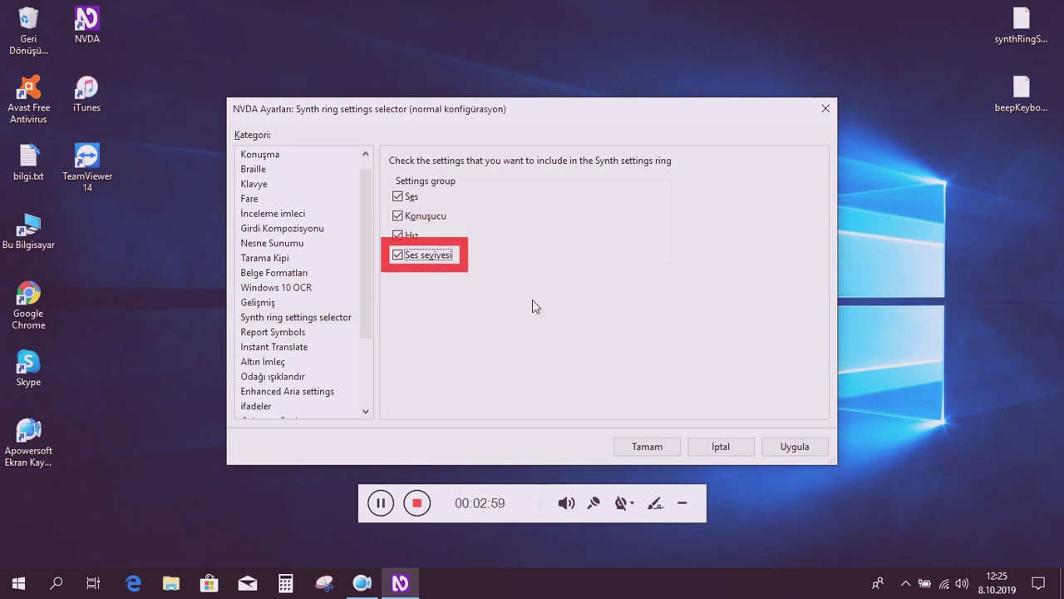
{"action": "key", "text": "Tab"}
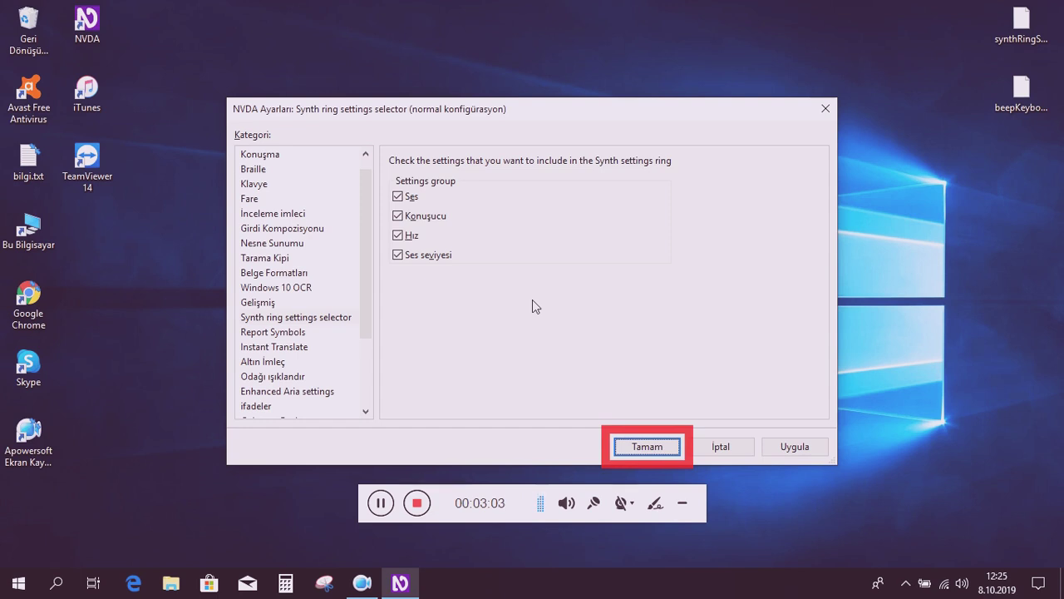
{"action": "key", "text": "Tab"}
{"action": "key", "text": "Tab"}
{"action": "key", "text": "Tab"}
Step: Switch to the Beep keyboard category in the NVDA settings
{"action": "key", "text": "Down"}
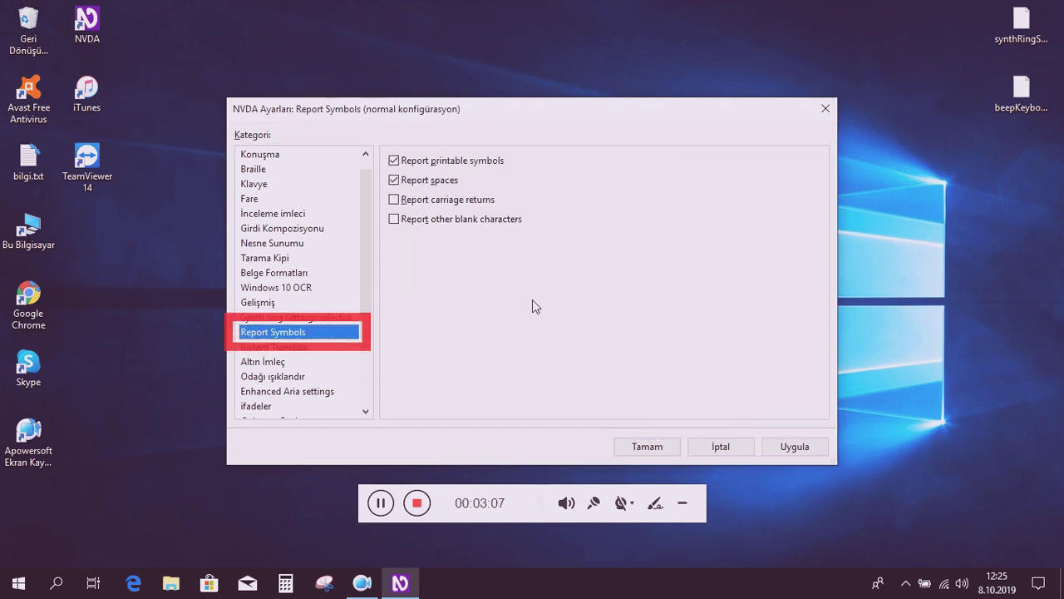
{"action": "key", "text": "Down"}
{"action": "key", "text": "Down"}
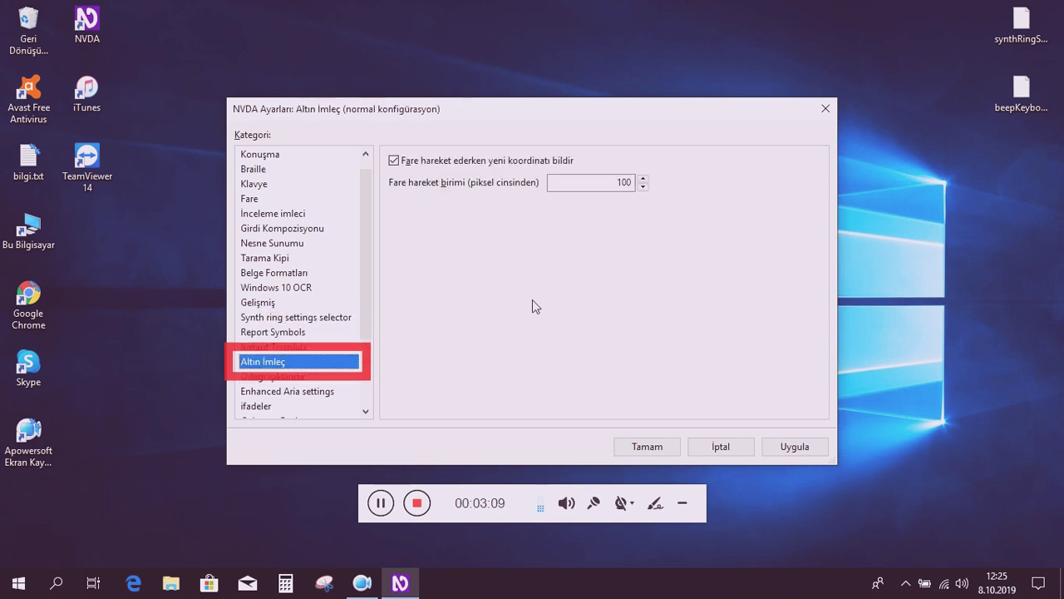
{"action": "key", "text": "Down"}
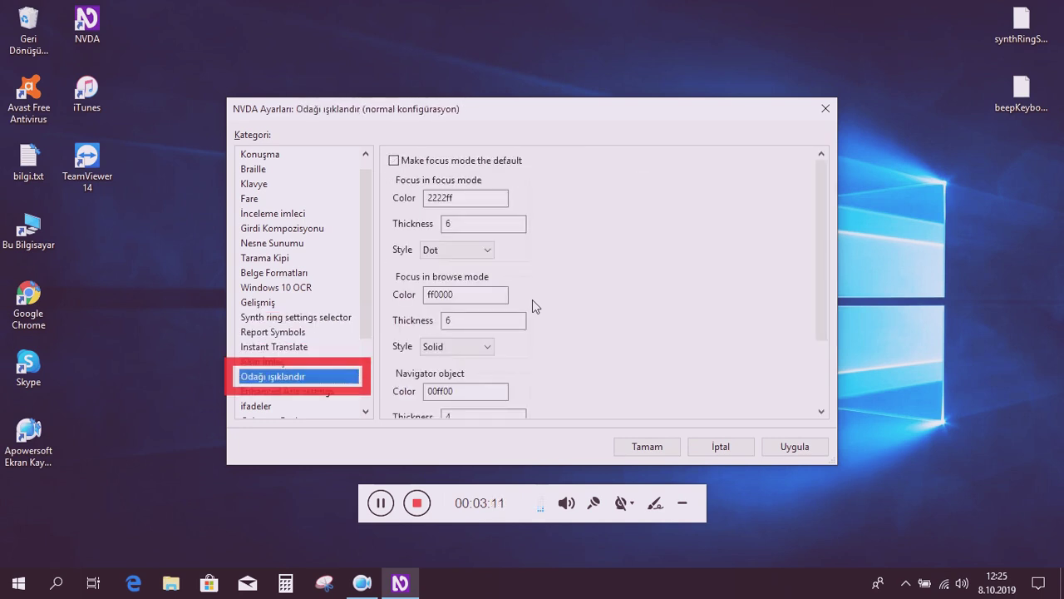
{"action": "key", "text": "Down"}
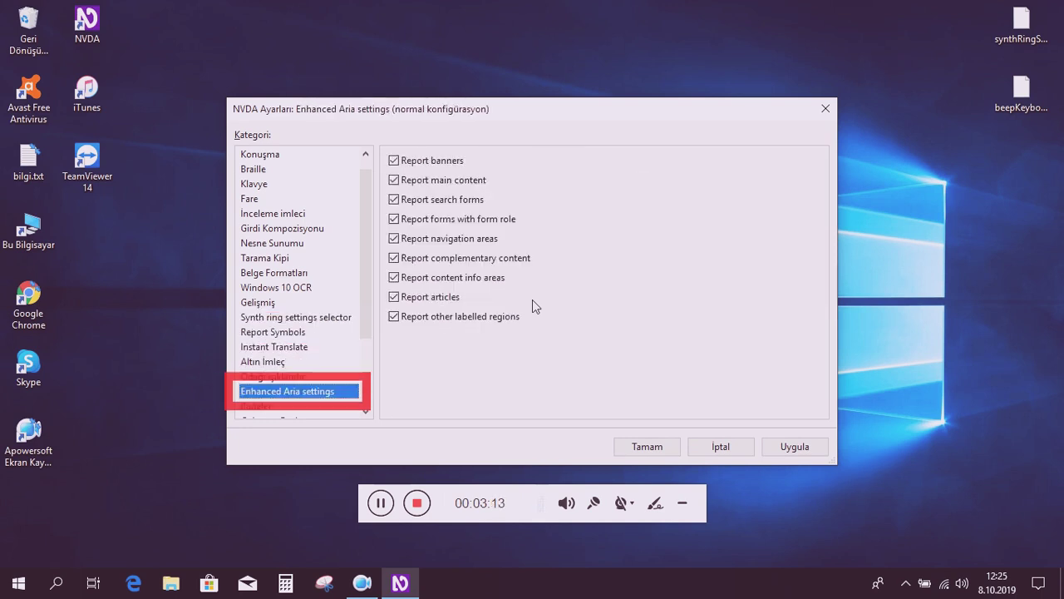
{"action": "key", "text": "Down"}
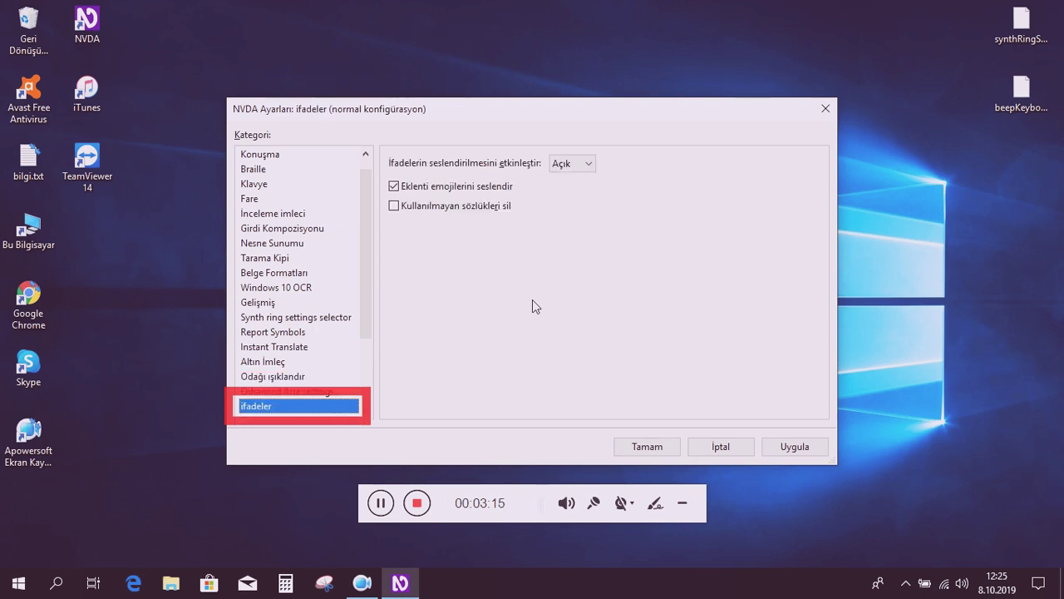
{"action": "key", "text": "Down"}
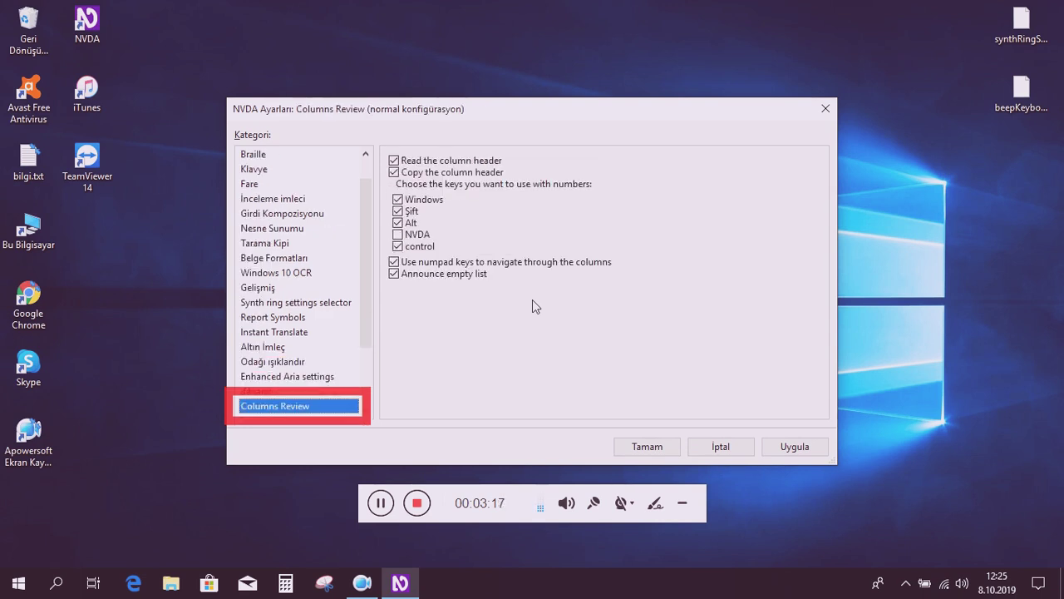
{"action": "key", "text": "Down"}
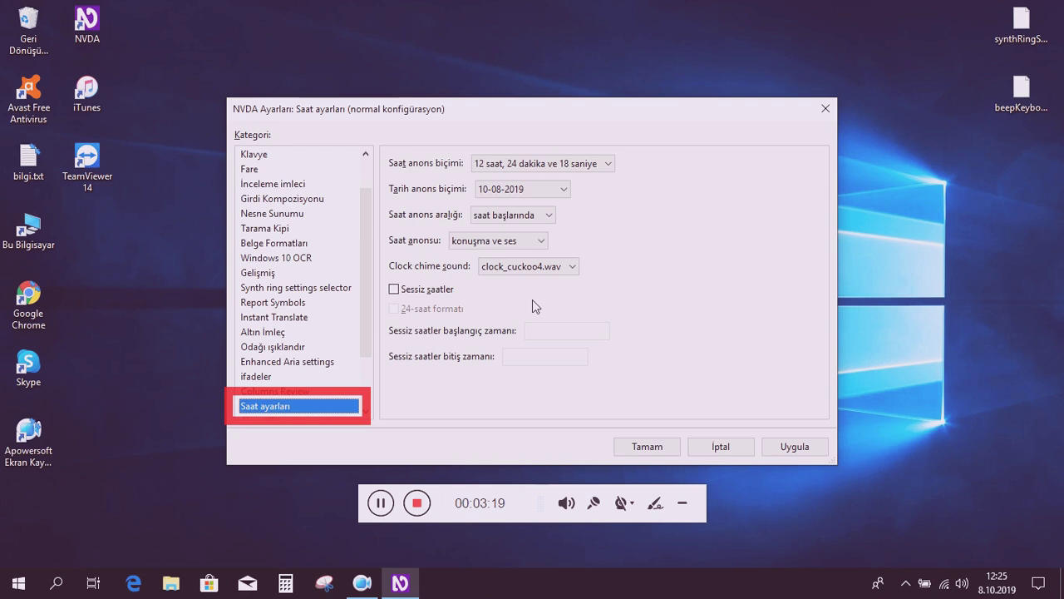
{"action": "key", "text": "Down"}
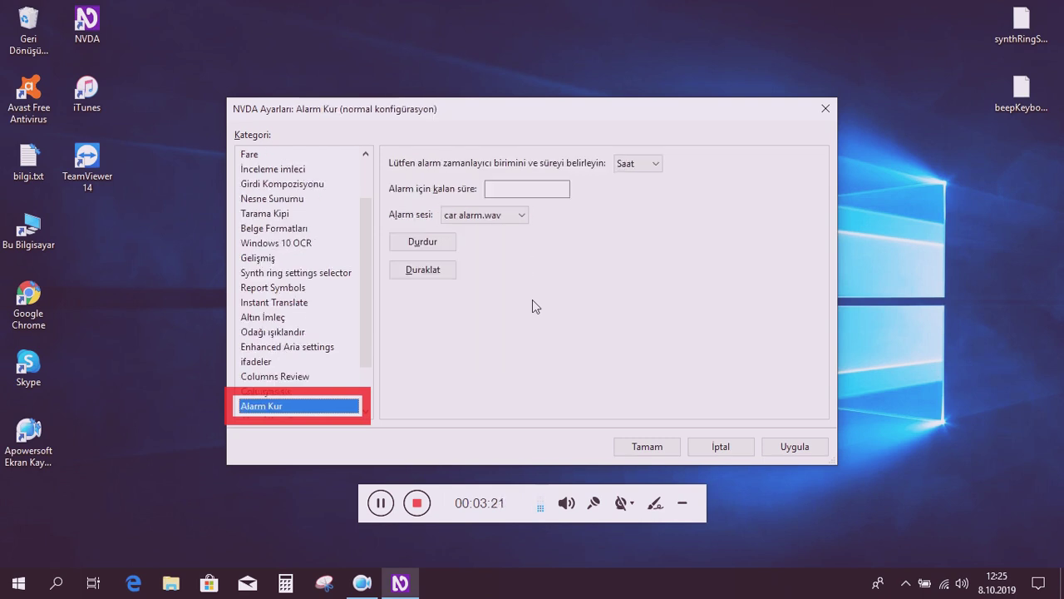
{"action": "key", "text": "Down"}
{"action": "key", "text": "Down"}
{"action": "key", "text": "Down"}
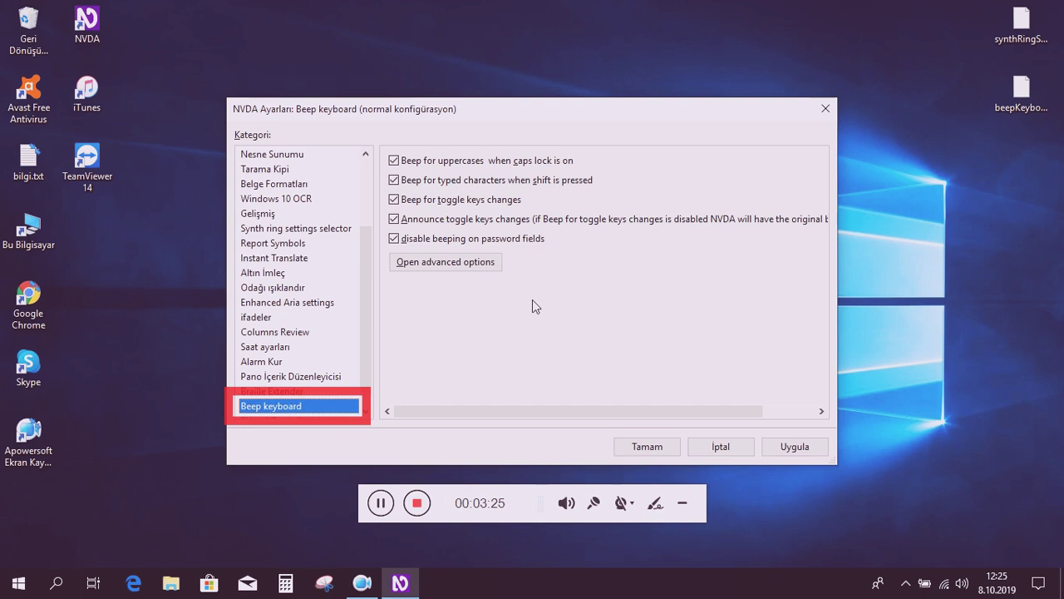
{"action": "key", "text": "Up"}
{"action": "key", "text": "Down"}
Step: Review the Beep keyboard checkboxes for uppercase, shift and toggle key beeps, toggle key announcements and password fields
{"action": "key", "text": "Tab"}
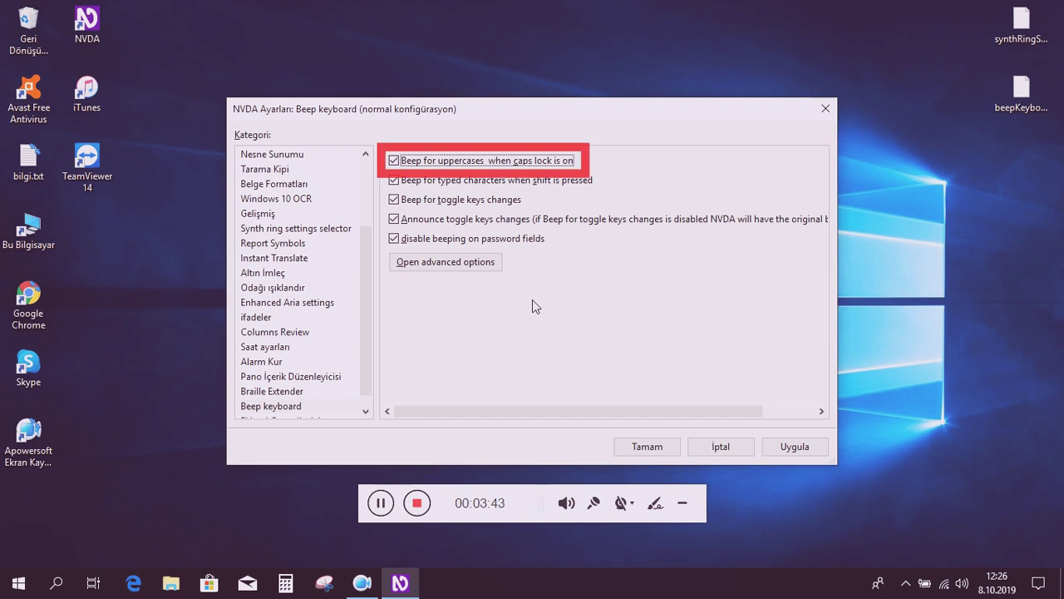
{"action": "key", "text": "Tab"}
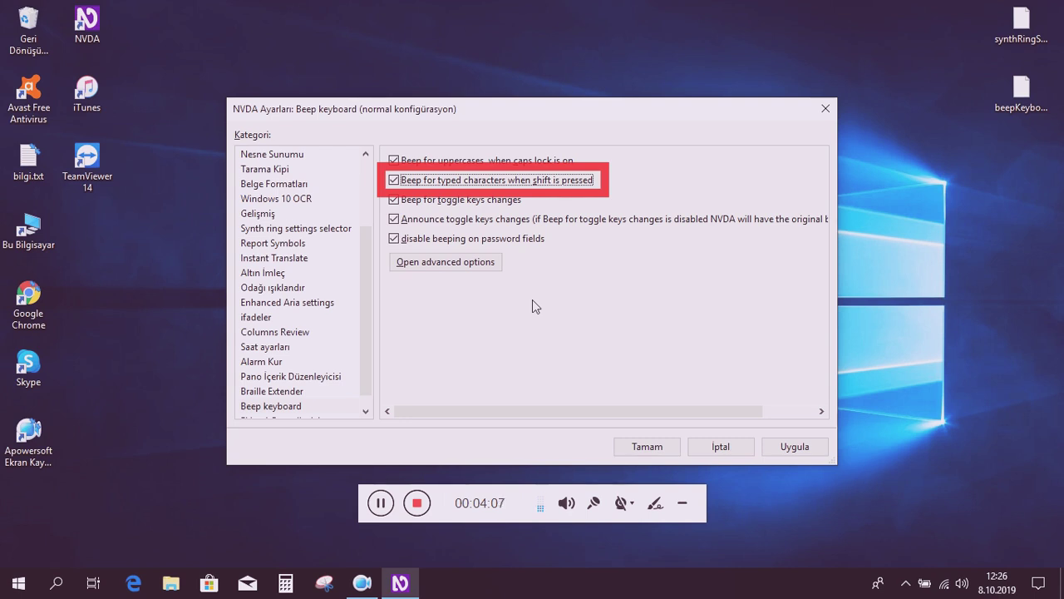
{"action": "key", "text": "Tab"}
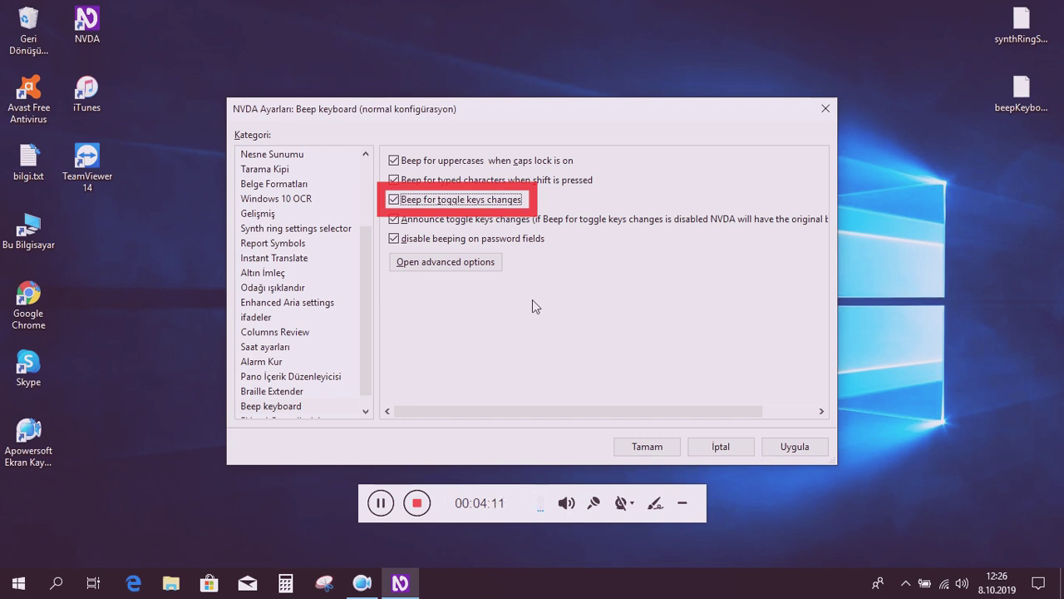
{"action": "key", "text": "Tab"}
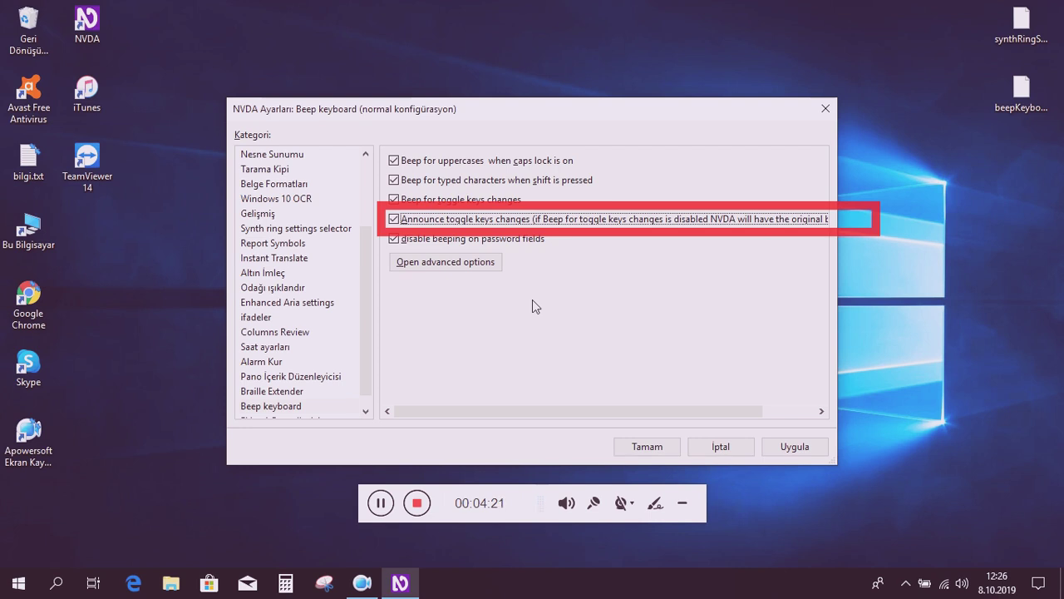
{"action": "key", "text": "Tab"}
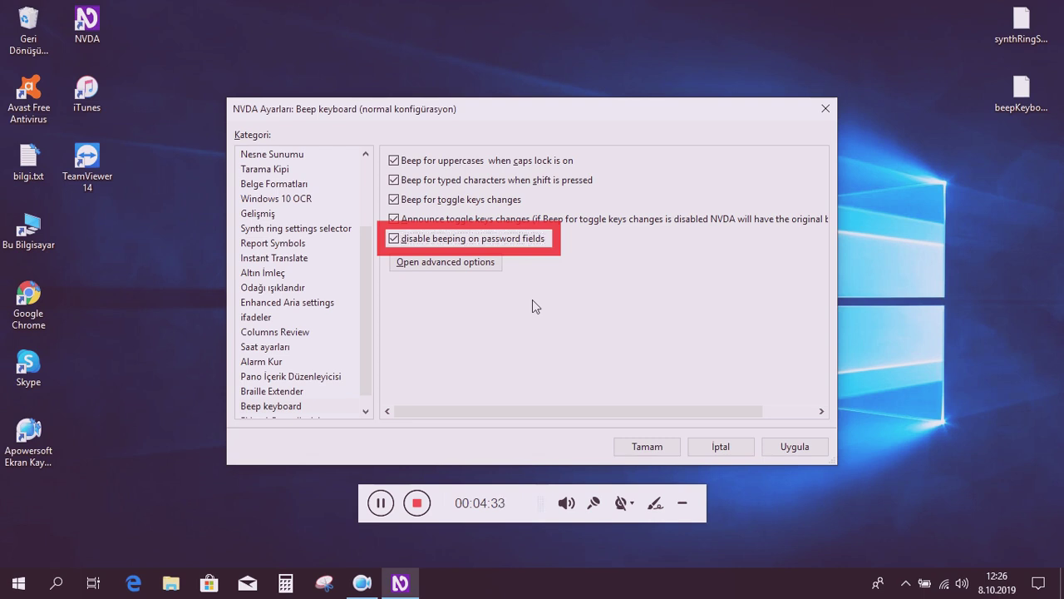
Step: Open the Beep keyboard advanced options and set the ignored characters with shift pressed to \x2b\t\b\r
{"action": "key", "text": "Tab"}
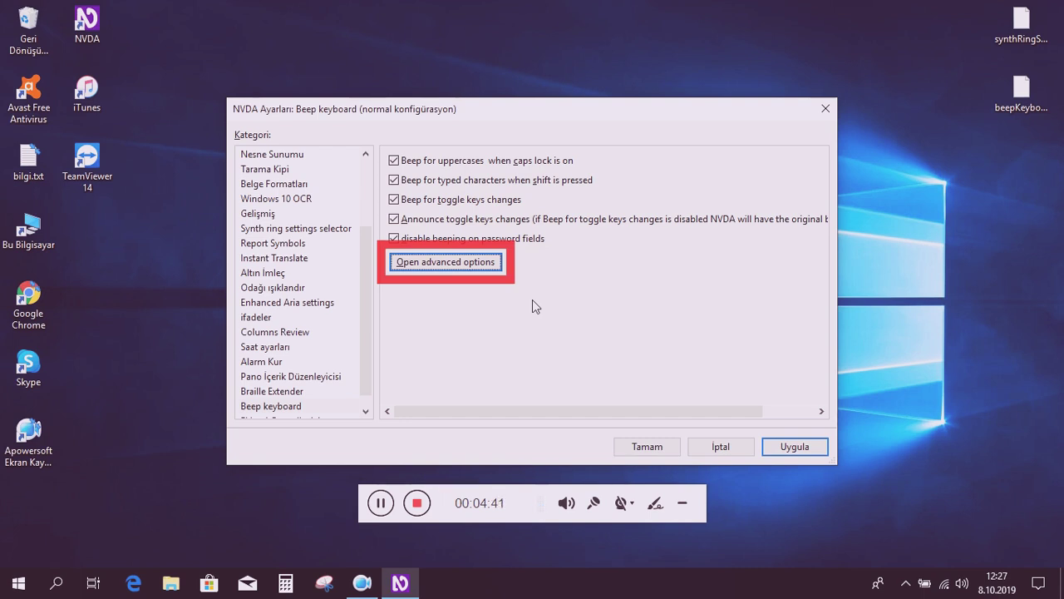
{"action": "key", "text": "space"}
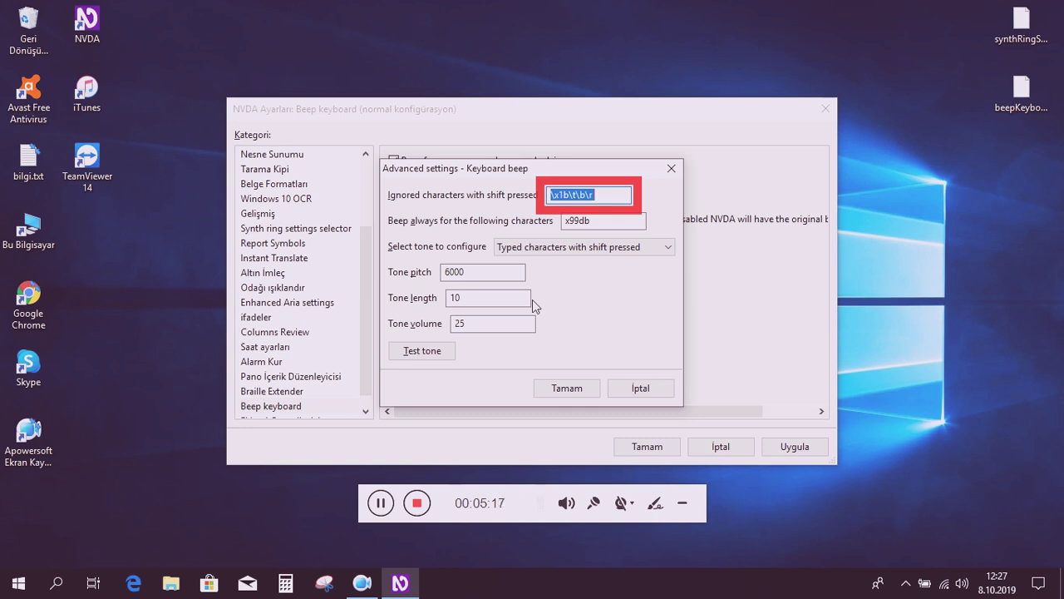
{"action": "key", "text": "End"}
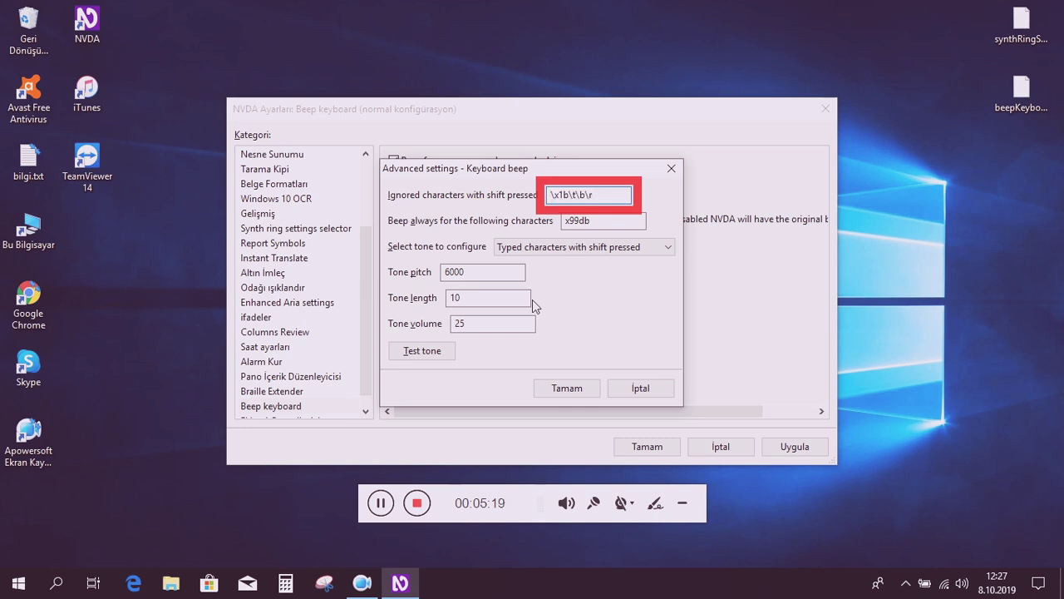
{"action": "key", "text": "Left"}
{"action": "key", "text": "Left"}
{"action": "key", "text": "Left"}
{"action": "key", "text": "Left"}
{"action": "key", "text": "Left"}
{"action": "key", "text": "Left"}
{"action": "key", "text": "Left"}
{"action": "key", "text": "Left"}
{"action": "key", "text": "Left"}
{"action": "key", "text": "Left"}
{"action": "key", "text": "Right"}
{"action": "key", "text": "Right"}
{"action": "key", "text": "BackSpace"}
{"action": "type", "text": "2"}
Step: Set the characters that always beep to x20000db in the advanced keyboard beep settings
{"action": "key", "text": "Tab"}
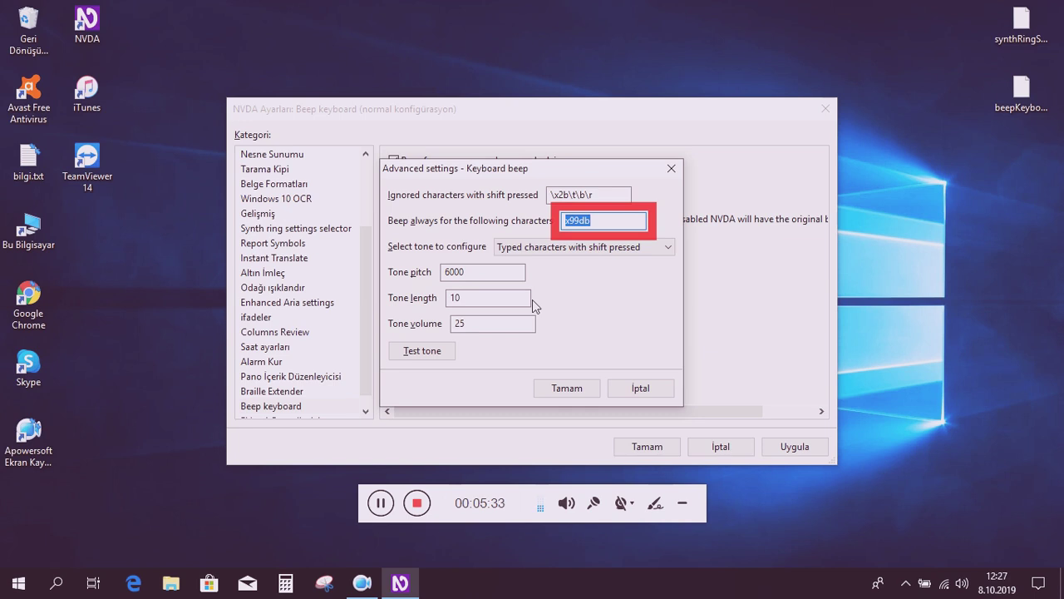
{"action": "key", "text": "End"}
{"action": "key", "text": "Left"}
{"action": "key", "text": "Left"}
{"action": "key", "text": "Right"}
{"action": "key", "text": "Left"}
{"action": "key", "text": "Left"}
{"action": "key", "text": "Right"}
{"action": "key", "text": "BackSpace"}
{"action": "key", "text": "BackSpace"}
{"action": "type", "text": "20000"}
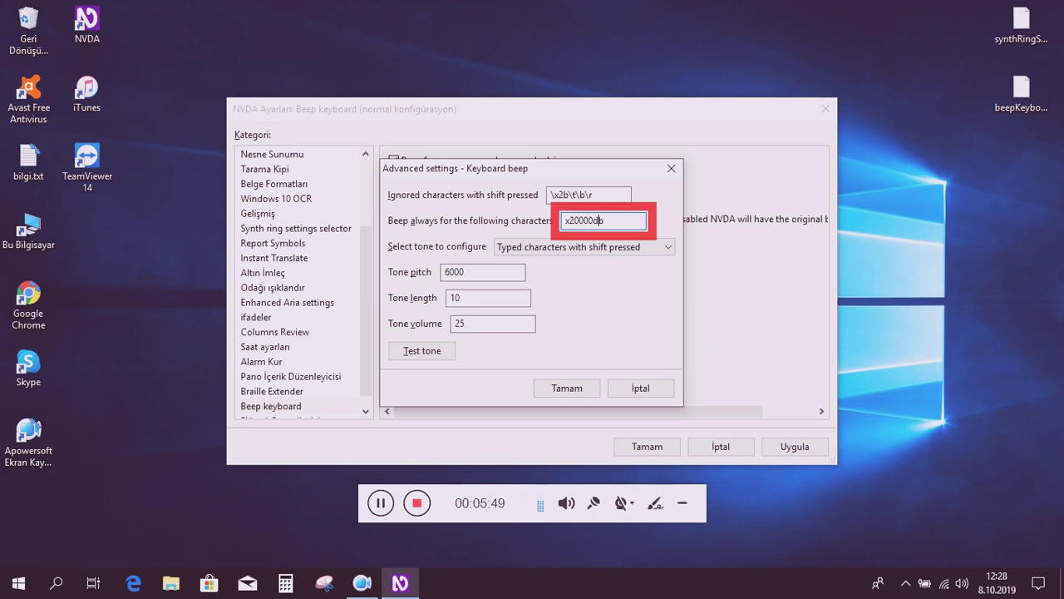
Step: Choose Custom characters as the tone to configure
{"action": "key", "text": "Tab"}
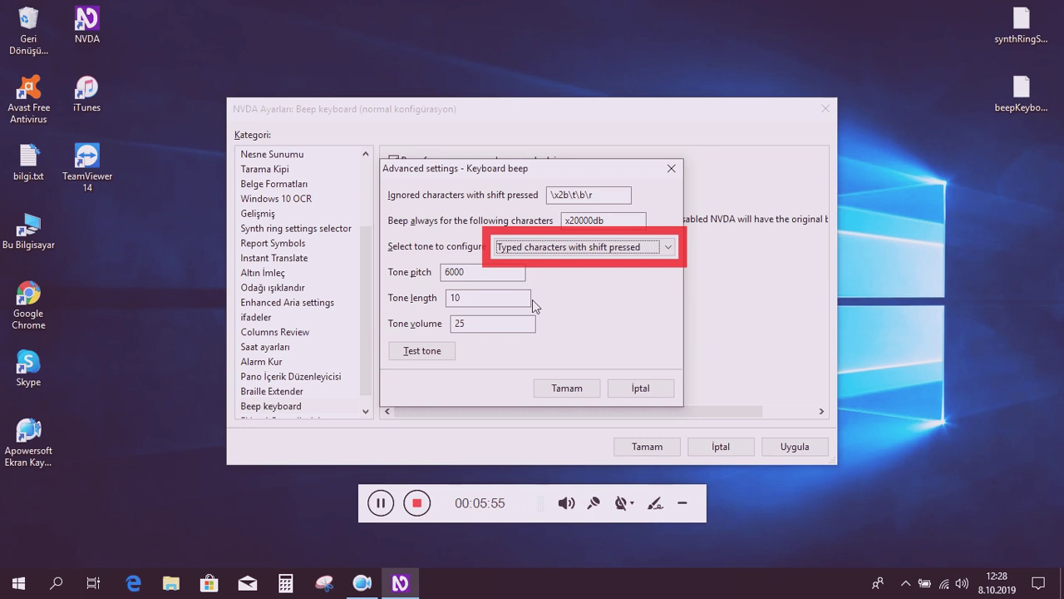
{"action": "key", "text": "Down"}
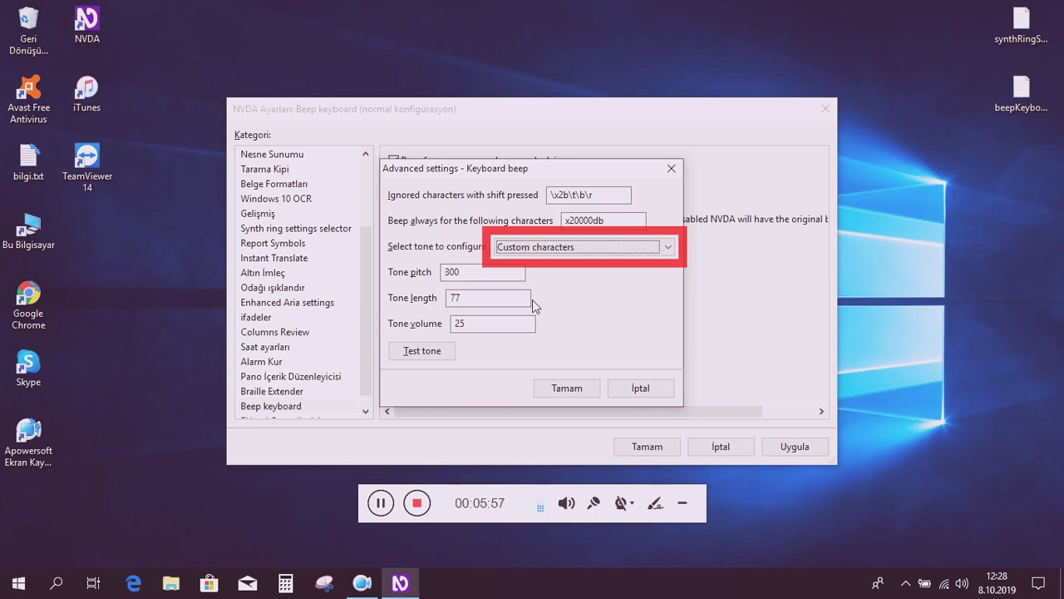
{"action": "key", "text": "Down"}
{"action": "key", "text": "Up"}
Step: Go through the tone pitch, length and volume values and accept the advanced keyboard beep settings
{"action": "key", "text": "Tab"}
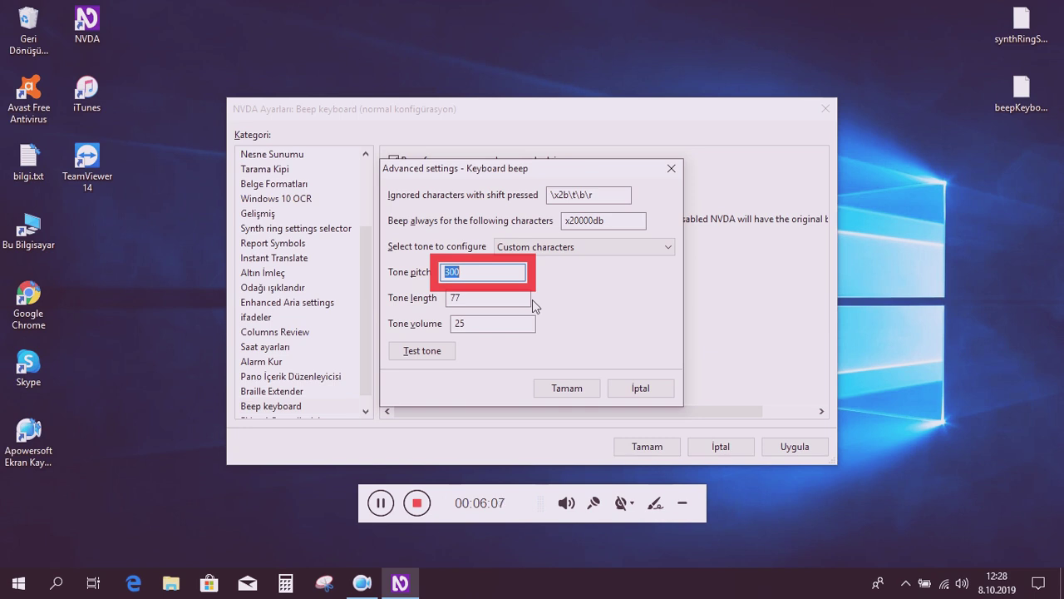
{"action": "key", "text": "Tab"}
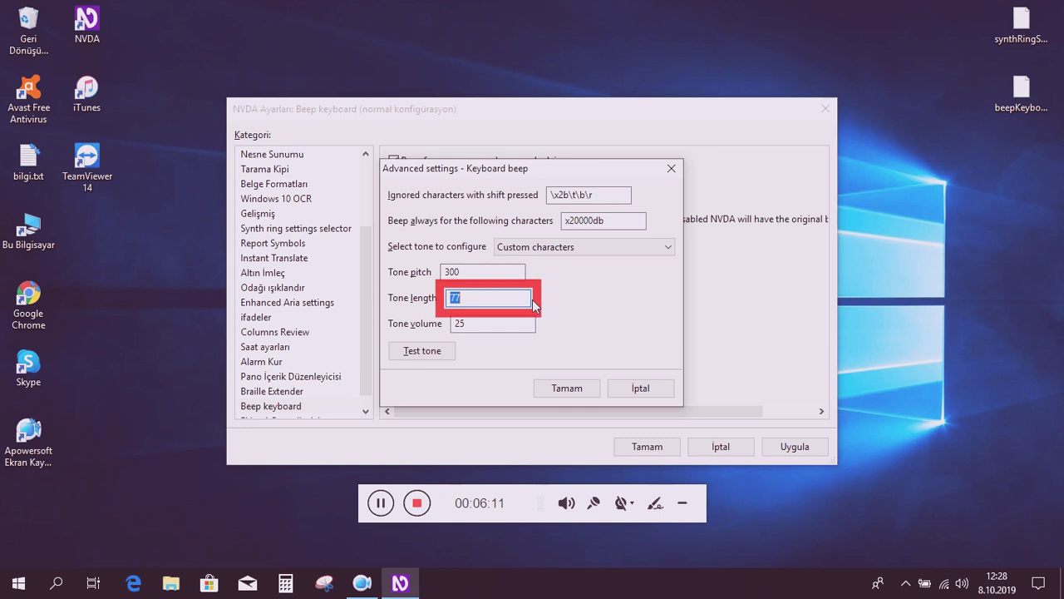
{"action": "key", "text": "Tab"}
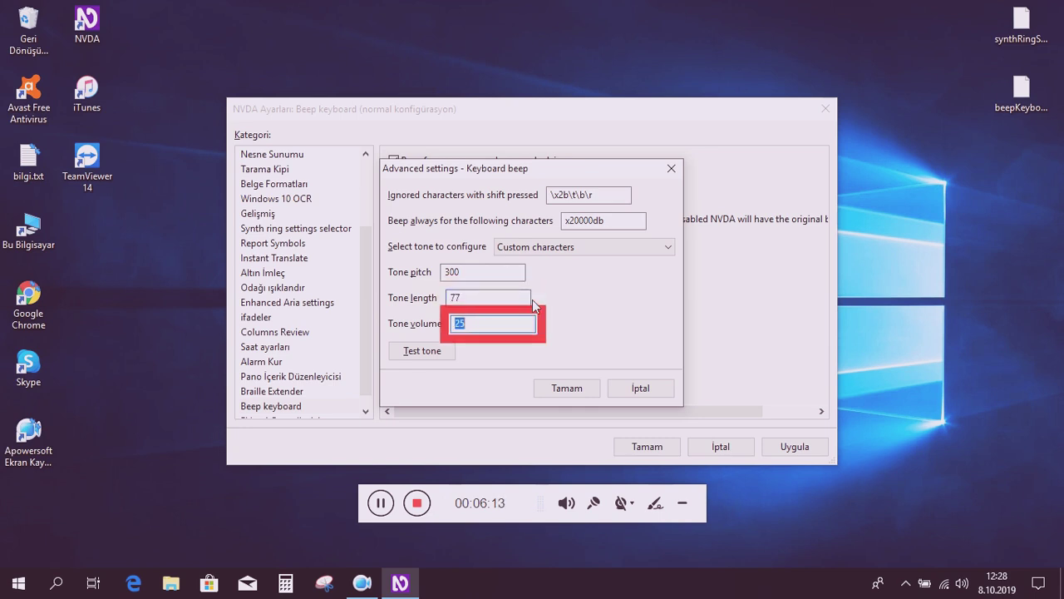
{"action": "key", "text": "Tab"}
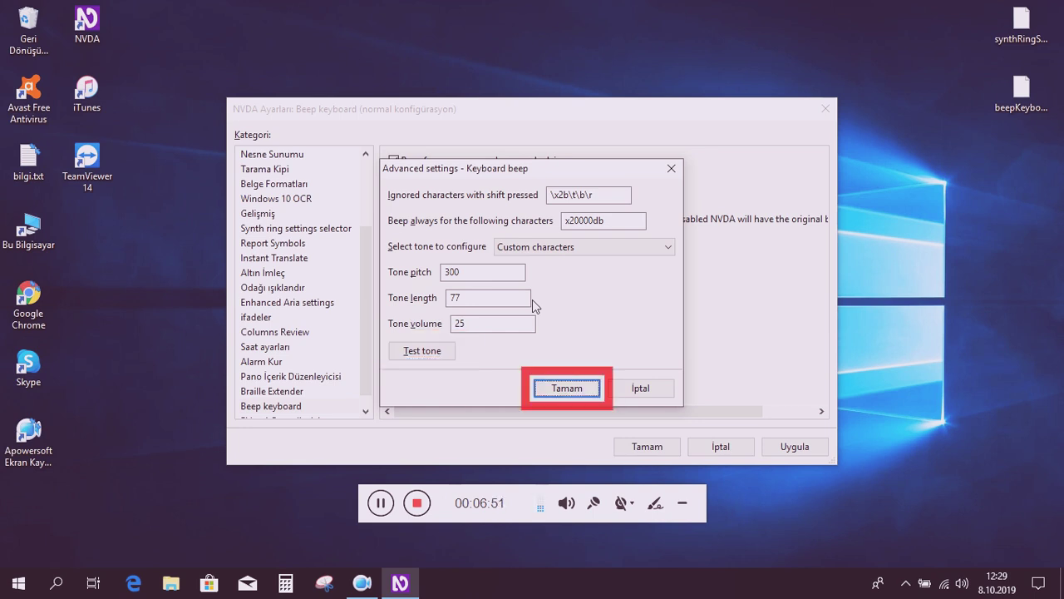
{"action": "key", "text": "Return"}
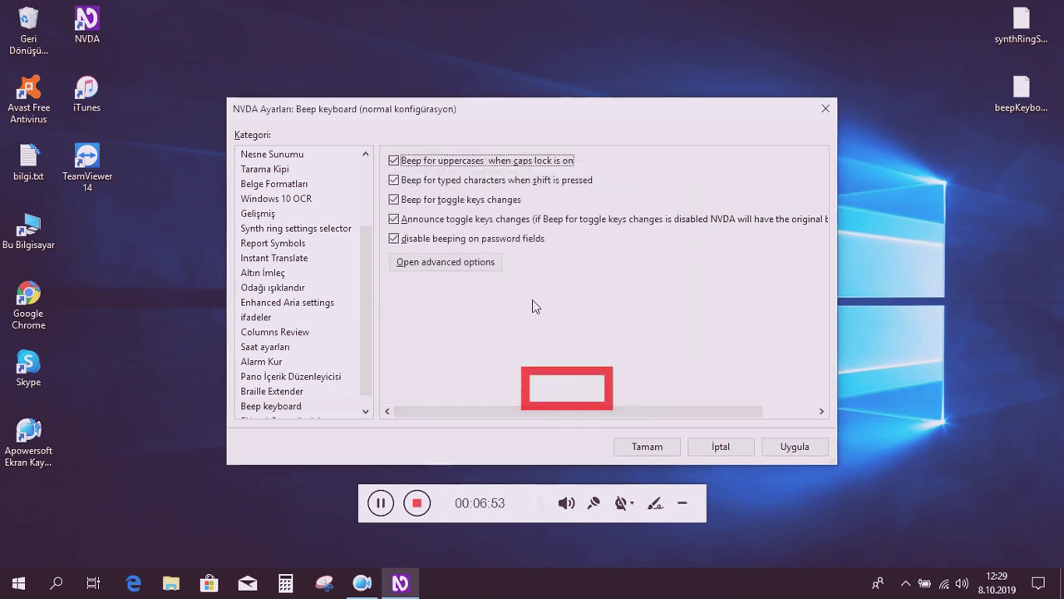
Step: Save the Beep keyboard options and close the NVDA settings with Tamam
{"action": "key", "text": "Tab"}
{"action": "key", "text": "Tab"}
{"action": "key", "text": "Tab"}
{"action": "key", "text": "Tab"}
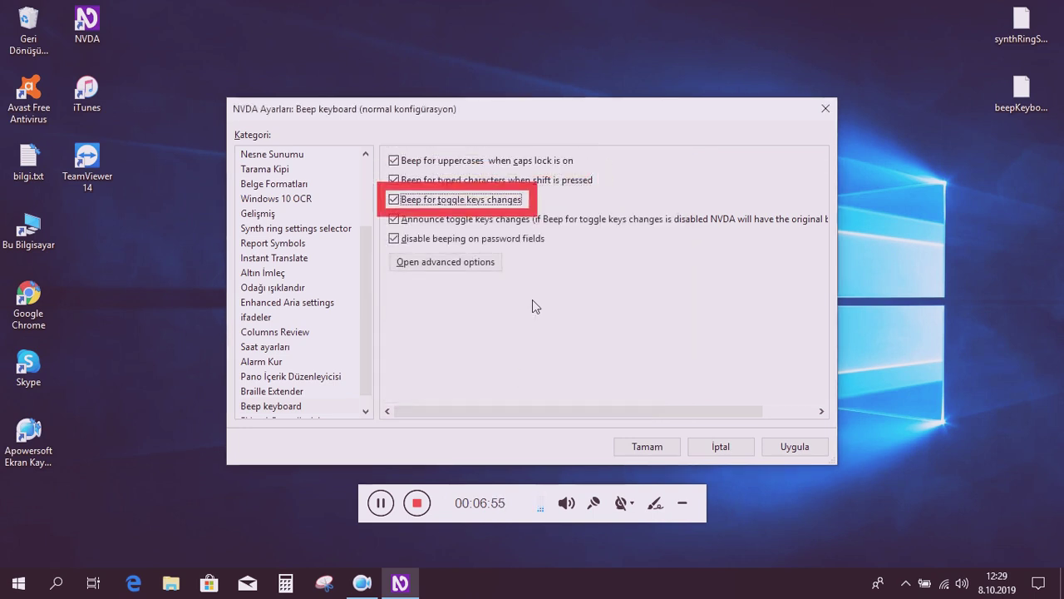
{"action": "key", "text": "Tab"}
{"action": "key", "text": "Tab"}
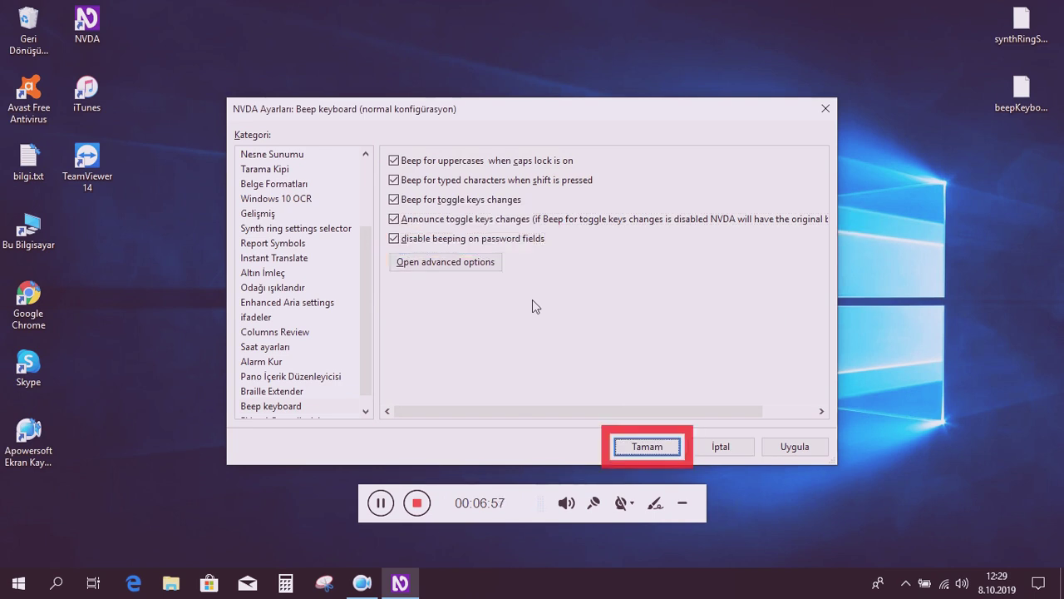
{"action": "key", "text": "Return"}
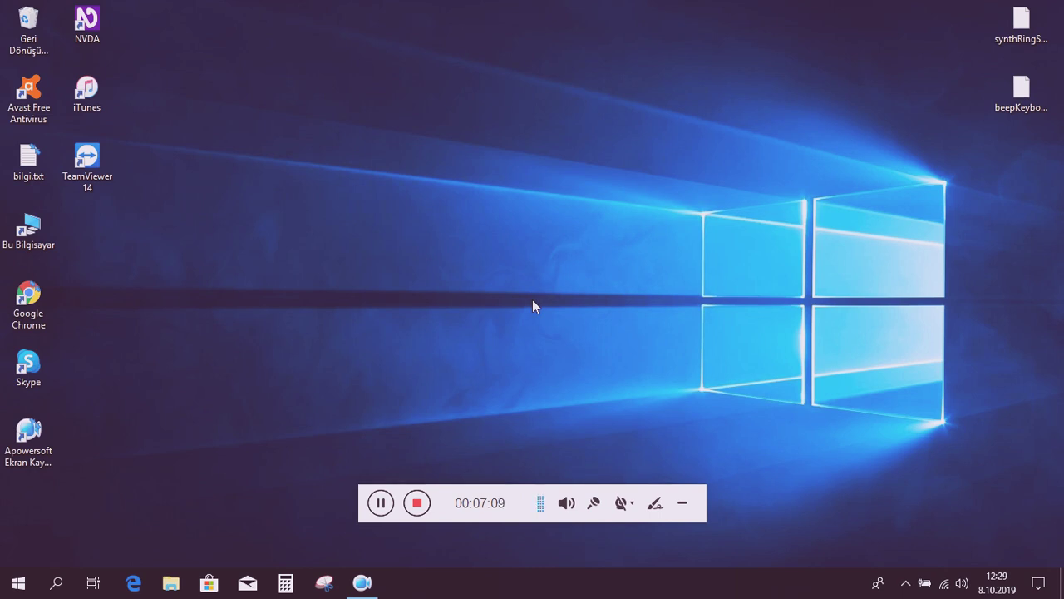
Step: Reopen the NVDA settings and go to the Eklenti Güncelleyici category
{"action": "key", "text": "Insert+n"}
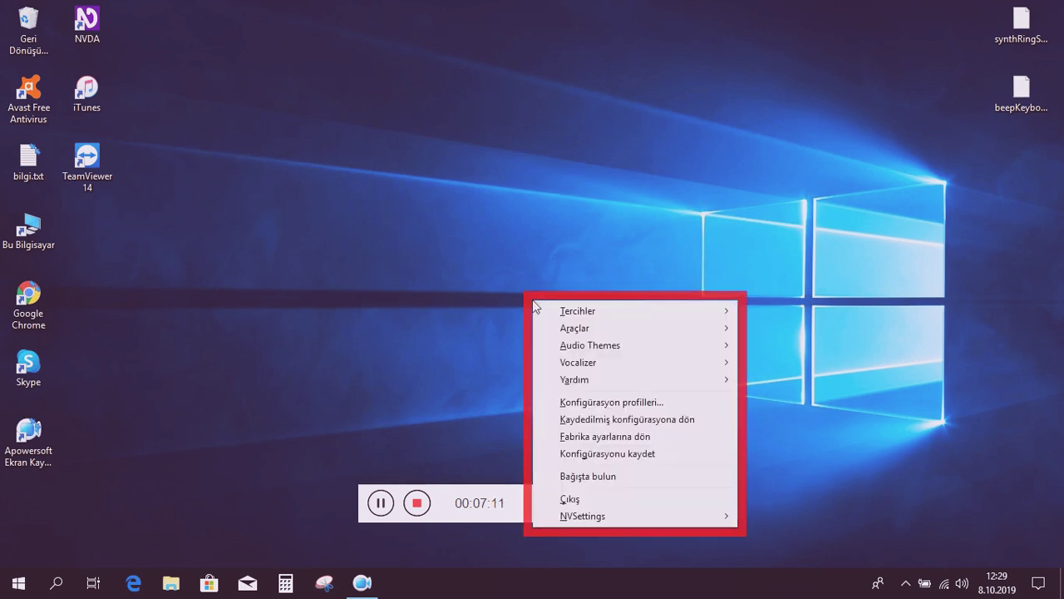
{"action": "key", "text": "Right"}
{"action": "key", "text": "Return"}
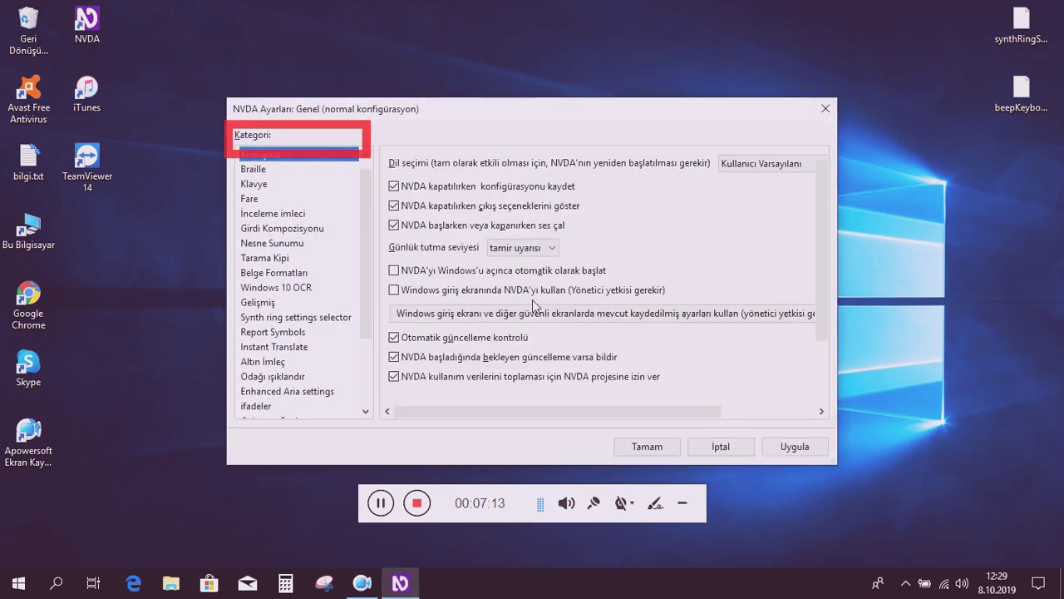
{"action": "key", "text": "Down"}
{"action": "key", "text": "Down"}
{"action": "key", "text": "Down"}
{"action": "key", "text": "Down"}
{"action": "key", "text": "Down"}
{"action": "key", "text": "Down"}
{"action": "key", "text": "Down"}
{"action": "key", "text": "Down"}
{"action": "key", "text": "Down"}
{"action": "key", "text": "Down"}
{"action": "key", "text": "Down"}
{"action": "key", "text": "Down"}
{"action": "key", "text": "Down"}
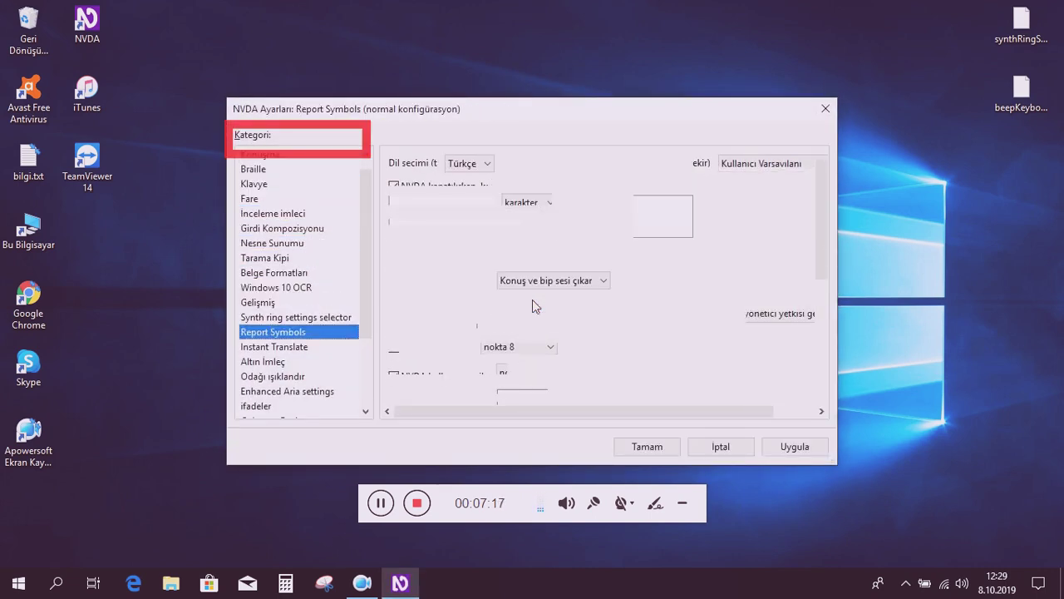
{"action": "key", "text": "Down"}
{"action": "key", "text": "Down"}
{"action": "key", "text": "Down"}
{"action": "key", "text": "Down"}
{"action": "key", "text": "Down"}
{"action": "key", "text": "Down"}
{"action": "key", "text": "Down"}
{"action": "key", "text": "Down"}
{"action": "key", "text": "Down"}
{"action": "key", "text": "Down"}
{"action": "key", "text": "Down"}
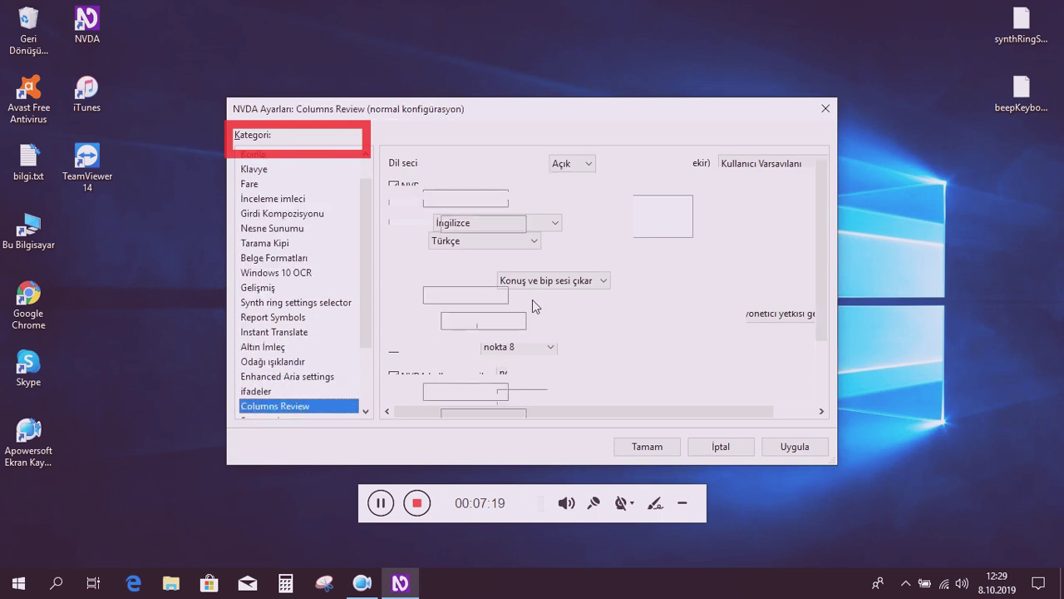
{"action": "key", "text": "Down"}
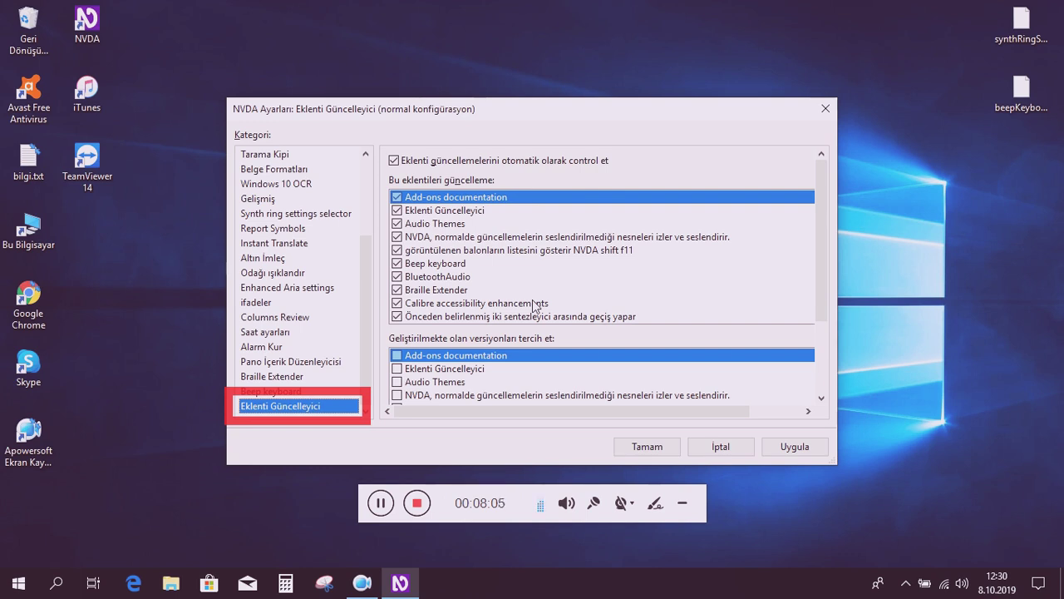
Step: Examine the automatic add-on update check option and the "Bu eklentileri güncelleme" list from Add-ons documentation to BluetoothAudio
{"action": "key", "text": "Tab"}
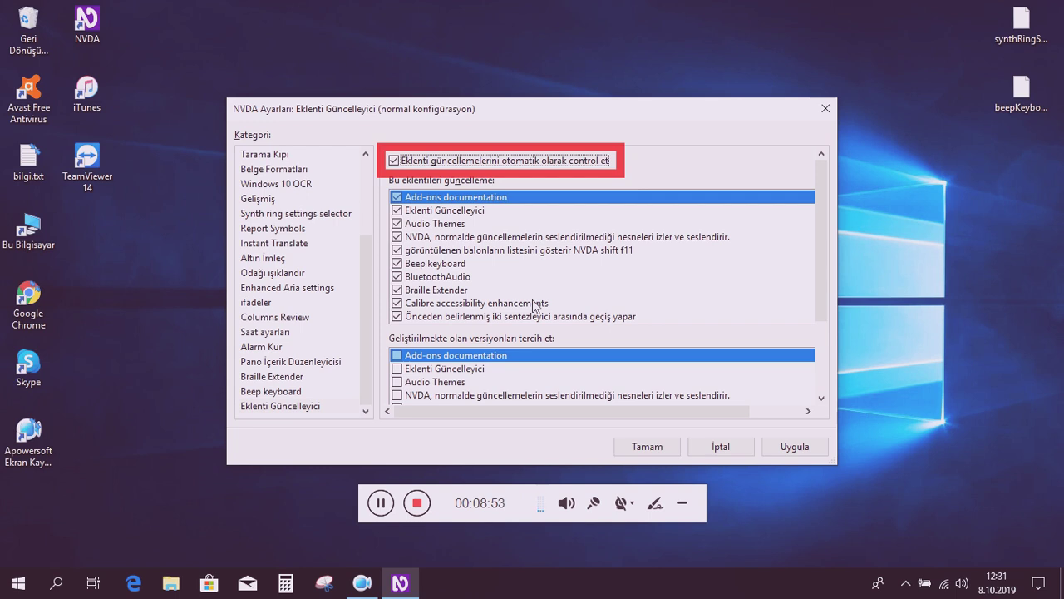
{"action": "key", "text": "Tab"}
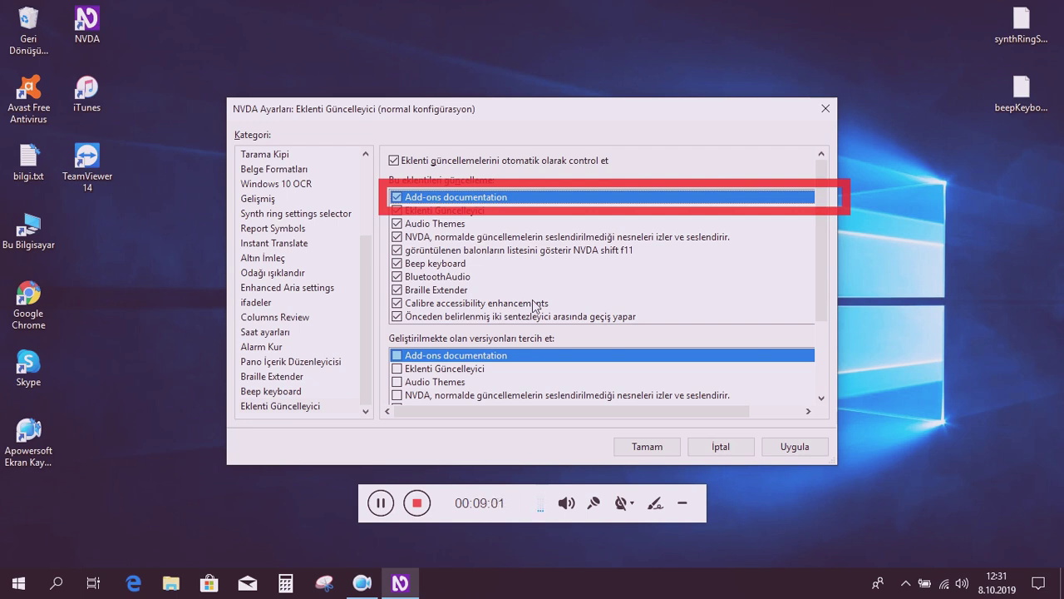
{"action": "key", "text": "Down"}
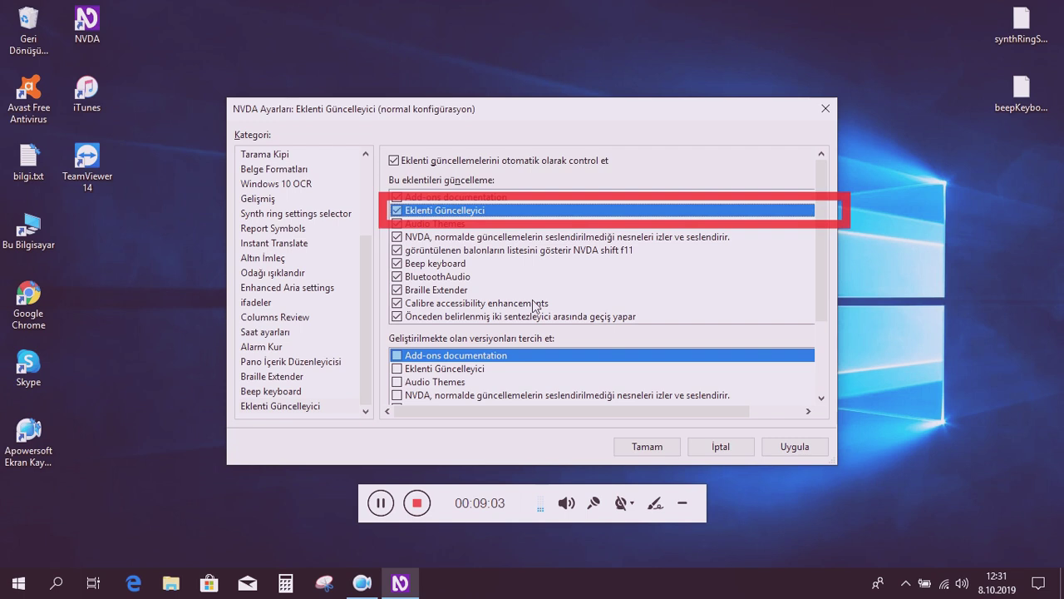
{"action": "key", "text": "Down"}
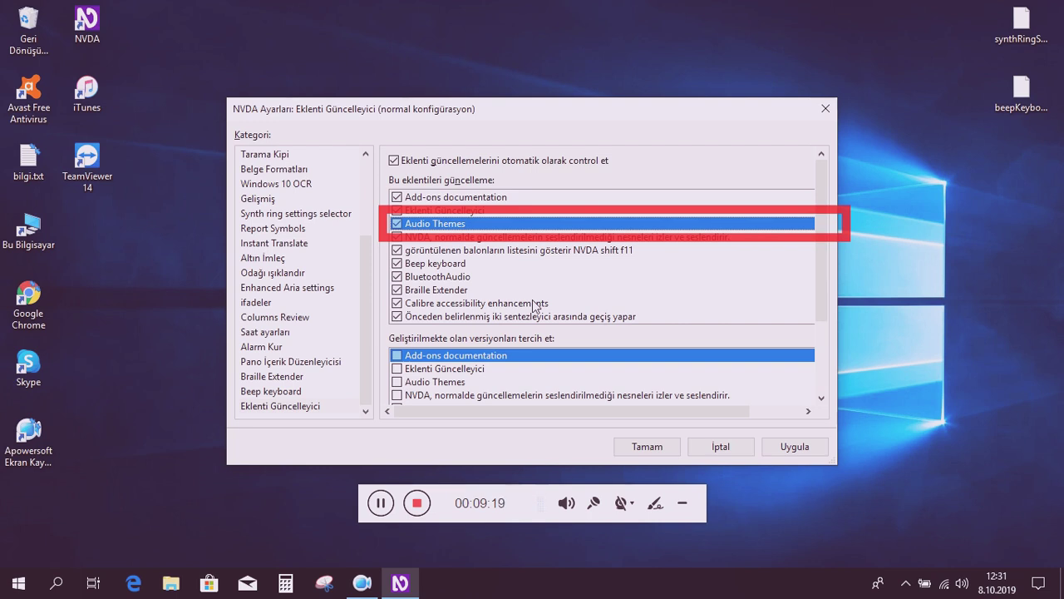
{"action": "key", "text": "Down"}
{"action": "key", "text": "Down"}
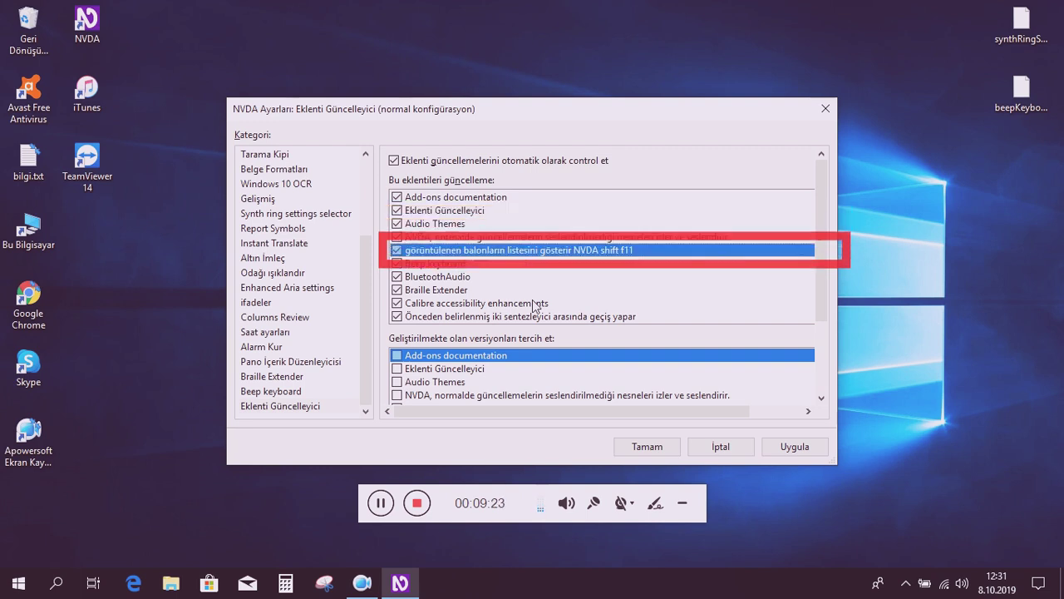
{"action": "key", "text": "Down"}
{"action": "key", "text": "Down"}
{"action": "key", "text": "Up"}
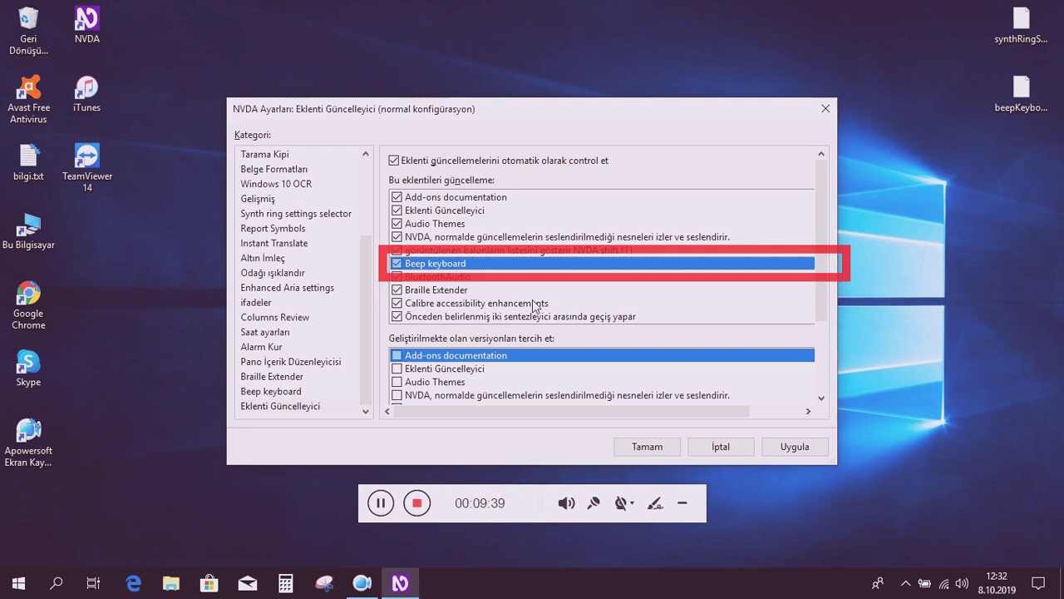
{"action": "key", "text": "Down"}
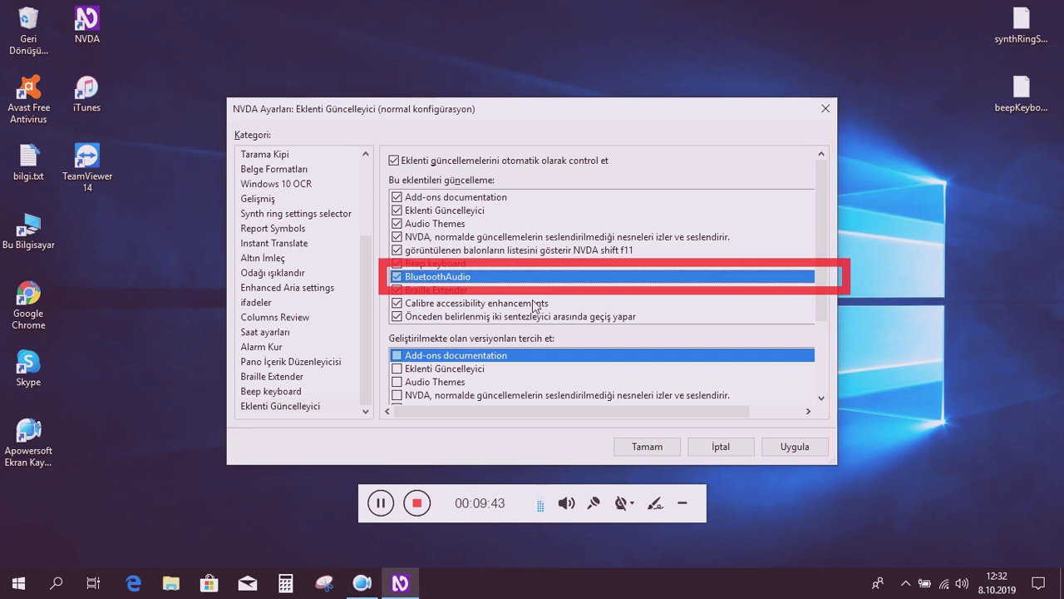
Step: Read through the "Bu eklentileri güncelleme" entries from Braille Extender to Windows Frotz
{"action": "key", "text": "Down"}
{"action": "key", "text": "Down"}
{"action": "key", "text": "Down"}
{"action": "key", "text": "Down"}
{"action": "key", "text": "Down"}
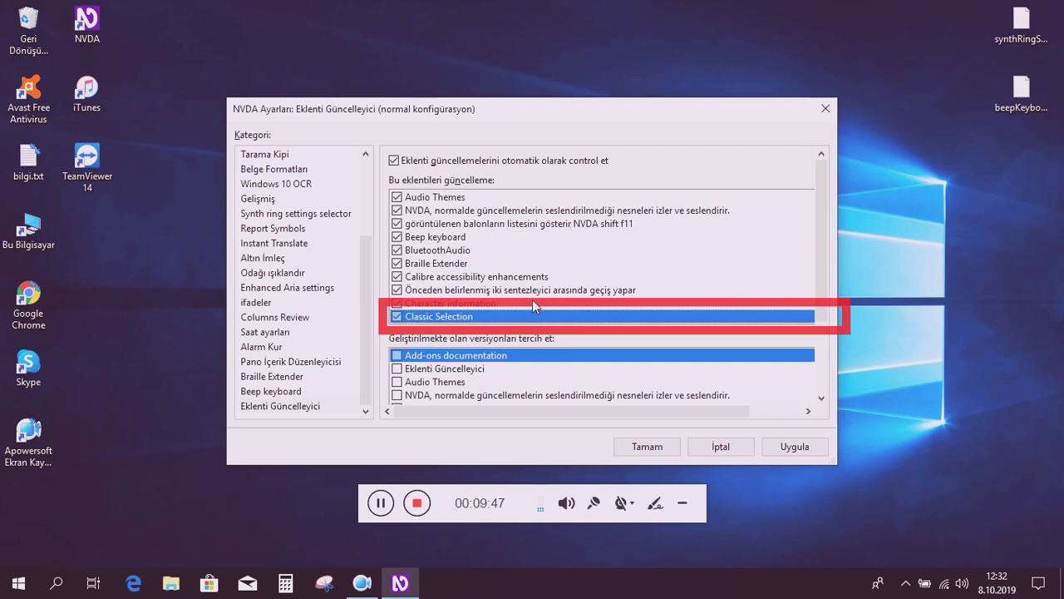
{"action": "key", "text": "Down"}
{"action": "key", "text": "Down"}
{"action": "key", "text": "Down"}
{"action": "key", "text": "Down"}
{"action": "key", "text": "Down"}
{"action": "key", "text": "Down"}
{"action": "key", "text": "Down"}
{"action": "key", "text": "Down"}
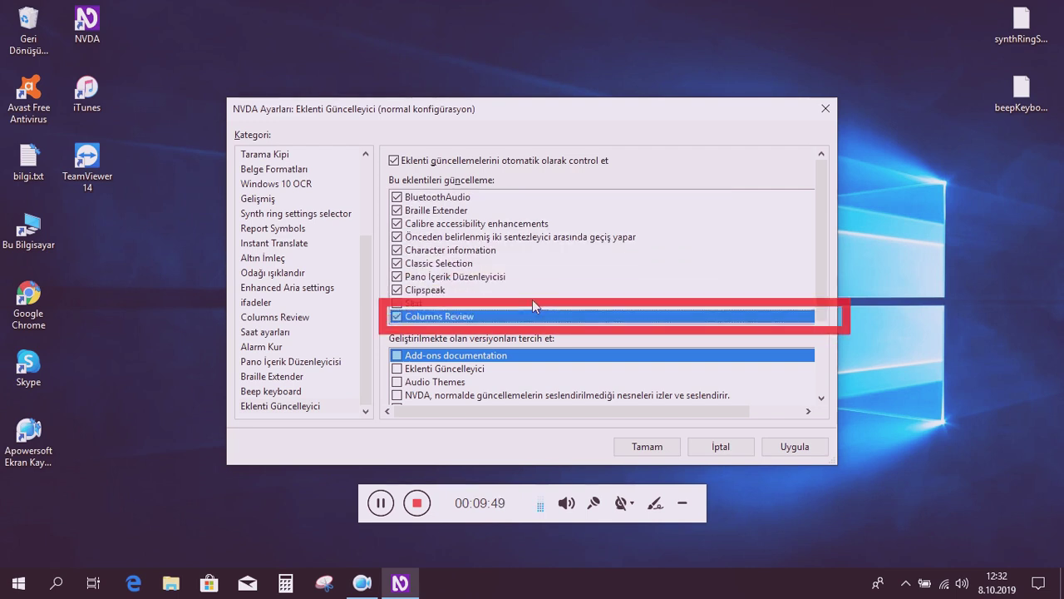
{"action": "key", "text": "Down"}
{"action": "key", "text": "Down"}
{"action": "key", "text": "Down"}
{"action": "key", "text": "Down"}
{"action": "key", "text": "Down"}
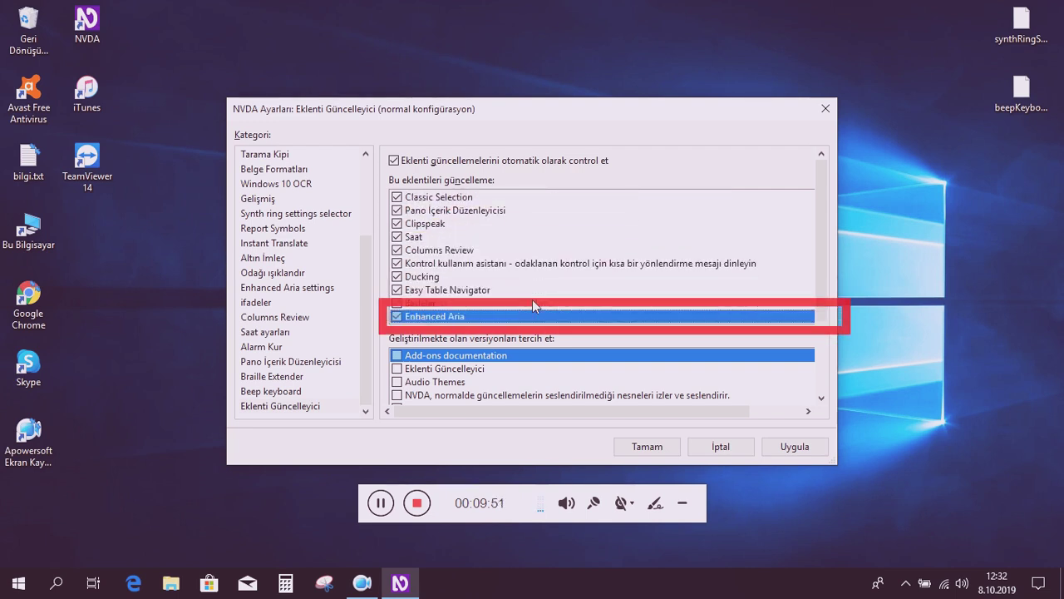
{"action": "key", "text": "Up"}
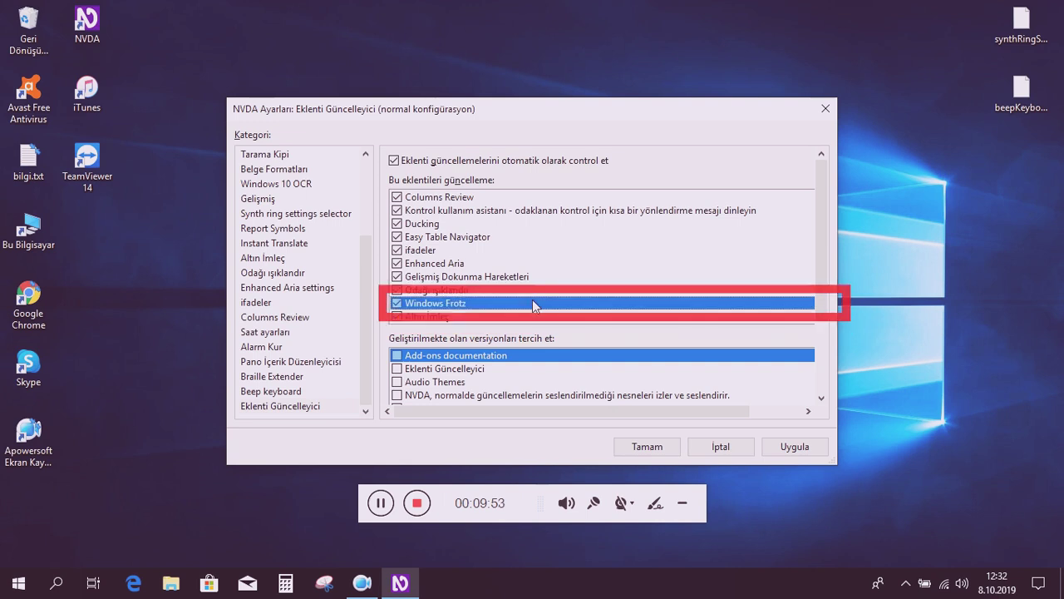
{"action": "key", "text": "Up"}
{"action": "key", "text": "Down"}
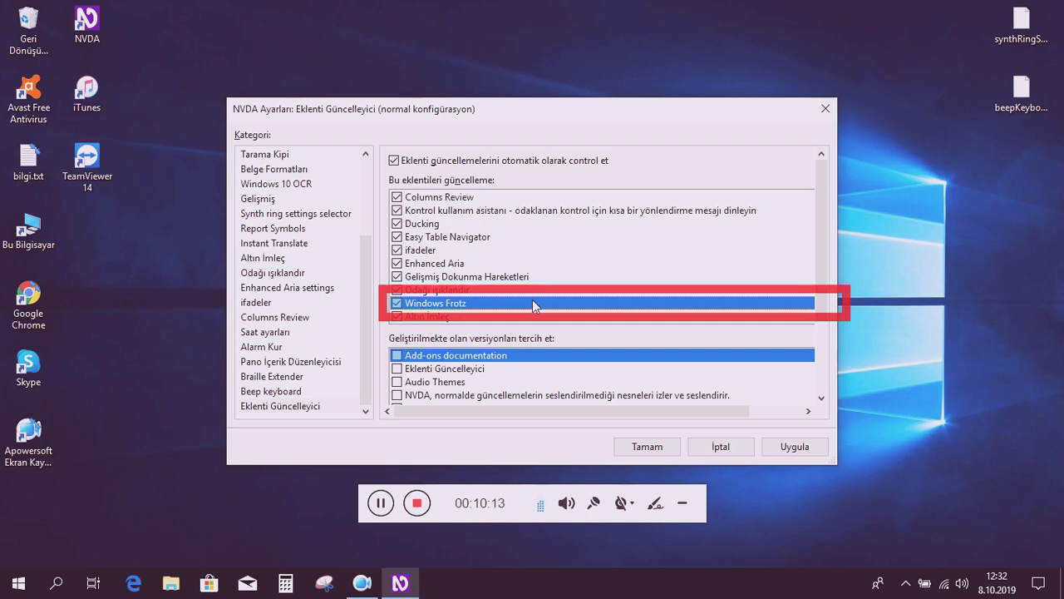
Step: Review the remaining "Bu eklentileri güncelleme" entries from Altın İmleç to Synth ring settings selector
{"action": "key", "text": "Down"}
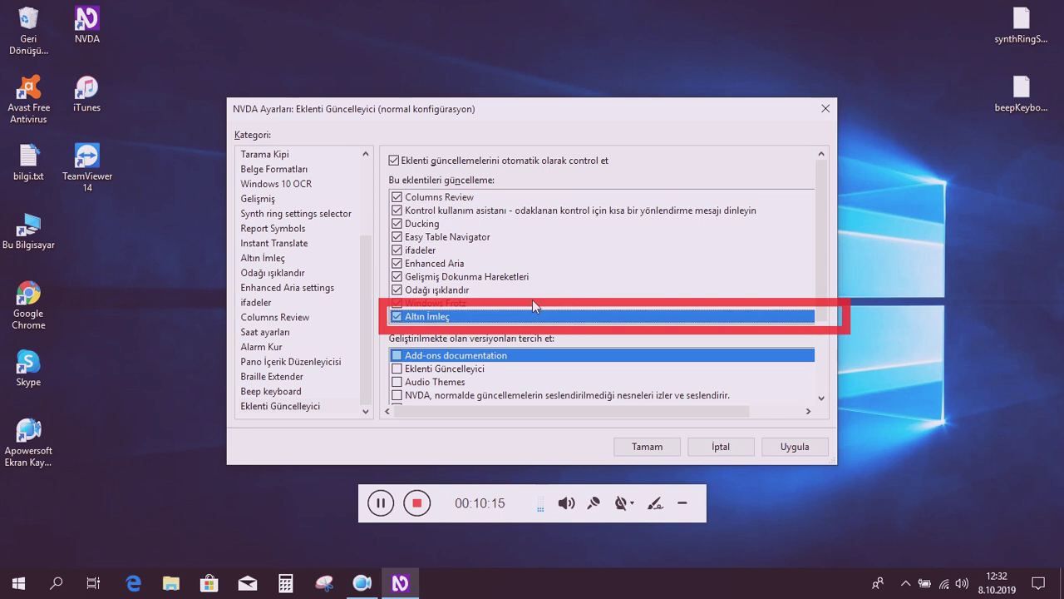
{"action": "key", "text": "Down"}
{"action": "key", "text": "Down"}
{"action": "key", "text": "Down"}
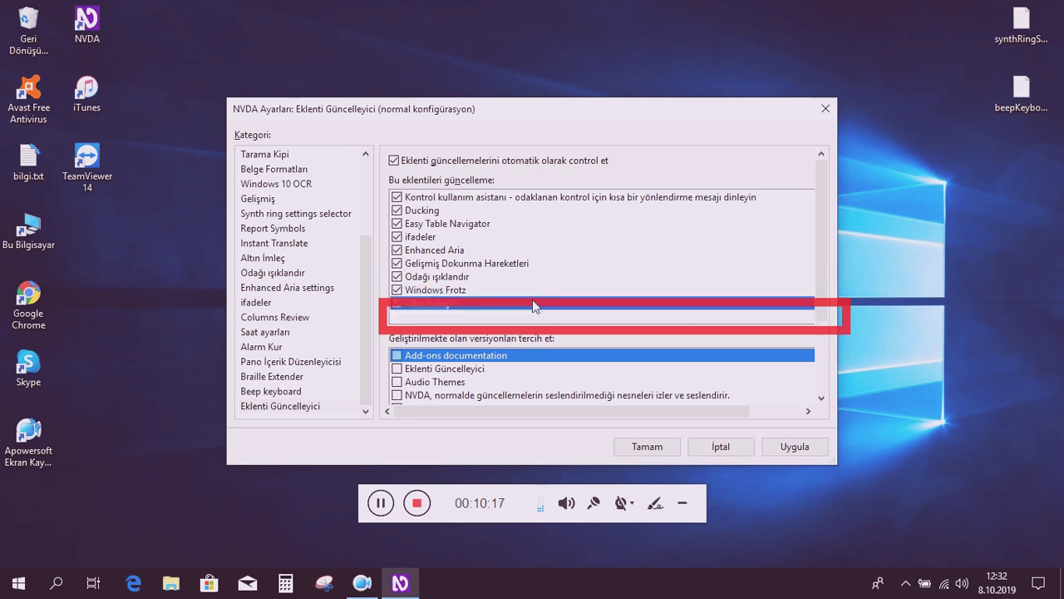
{"action": "key", "text": "Down"}
{"action": "key", "text": "Down"}
{"action": "key", "text": "Down"}
{"action": "key", "text": "Down"}
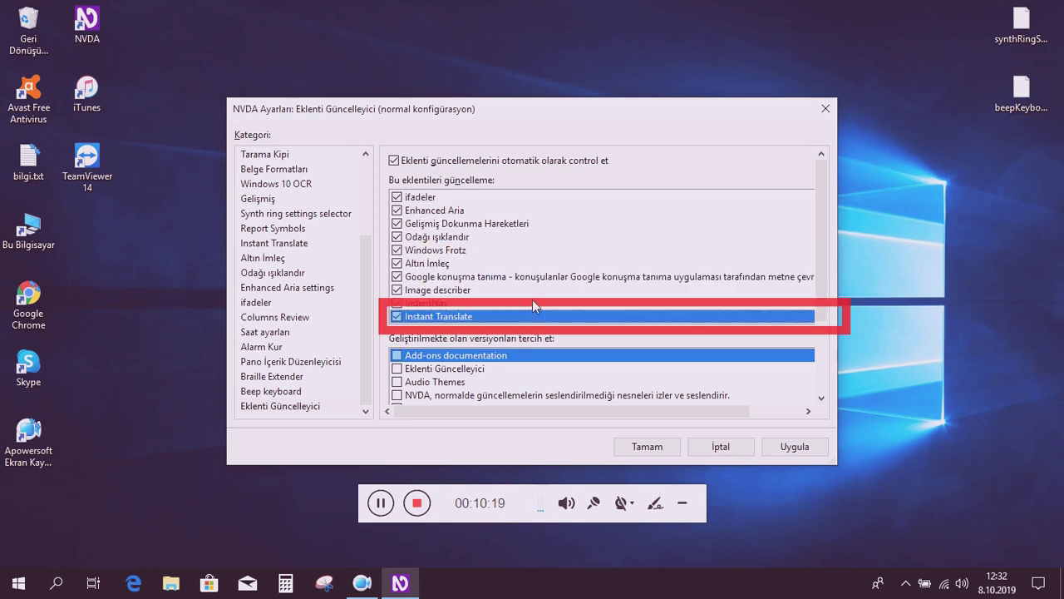
{"action": "key", "text": "Down"}
{"action": "key", "text": "Down"}
{"action": "key", "text": "Down"}
{"action": "key", "text": "Down"}
{"action": "key", "text": "Down"}
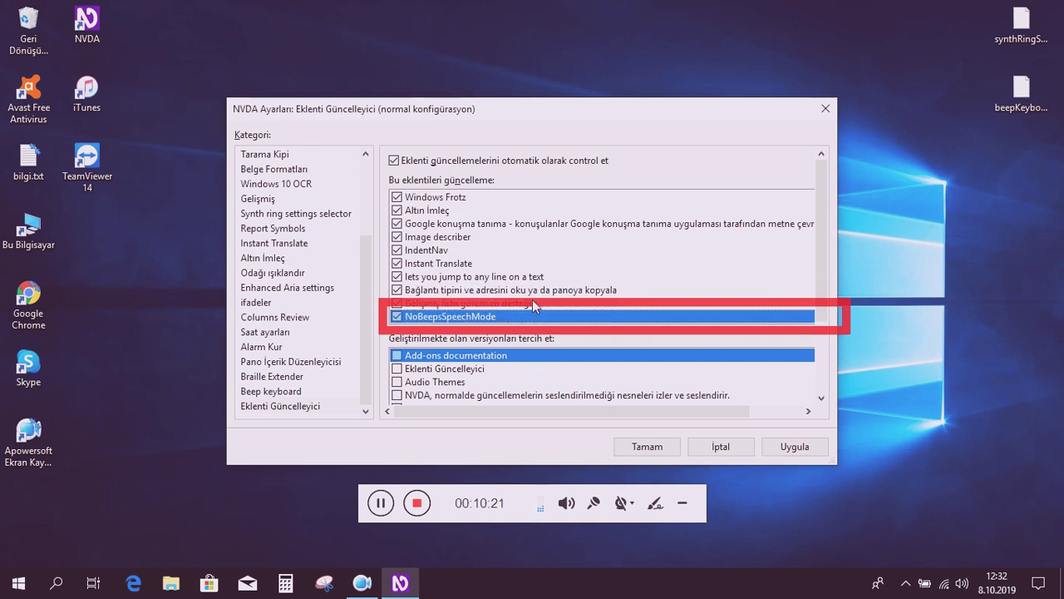
{"action": "key", "text": "Down"}
{"action": "key", "text": "Down"}
{"action": "key", "text": "Down"}
{"action": "key", "text": "Down"}
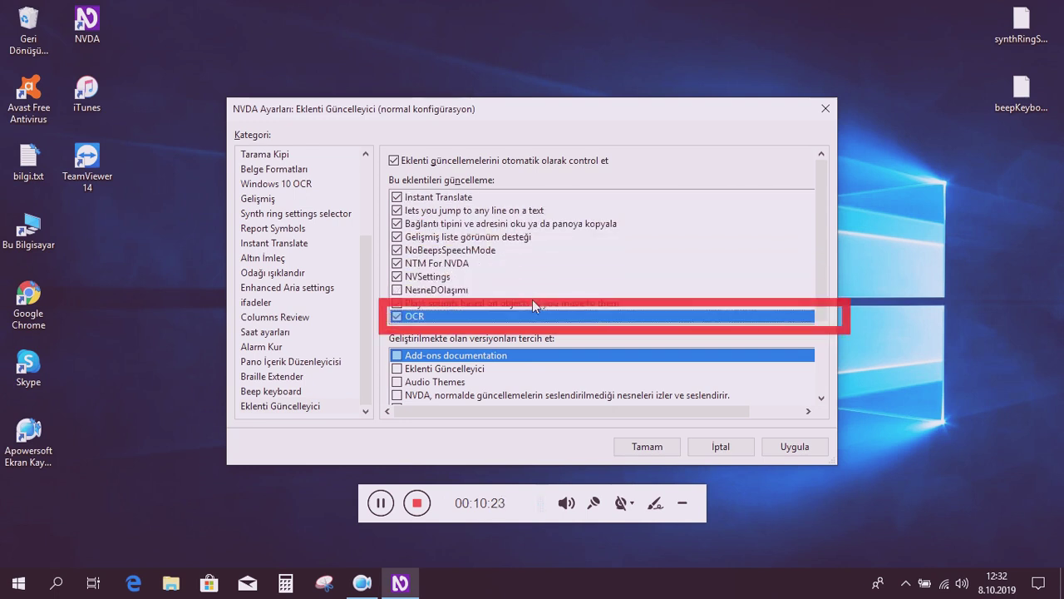
{"action": "key", "text": "Down"}
{"action": "key", "text": "Down"}
{"action": "key", "text": "Down"}
{"action": "key", "text": "Down"}
{"action": "key", "text": "Down"}
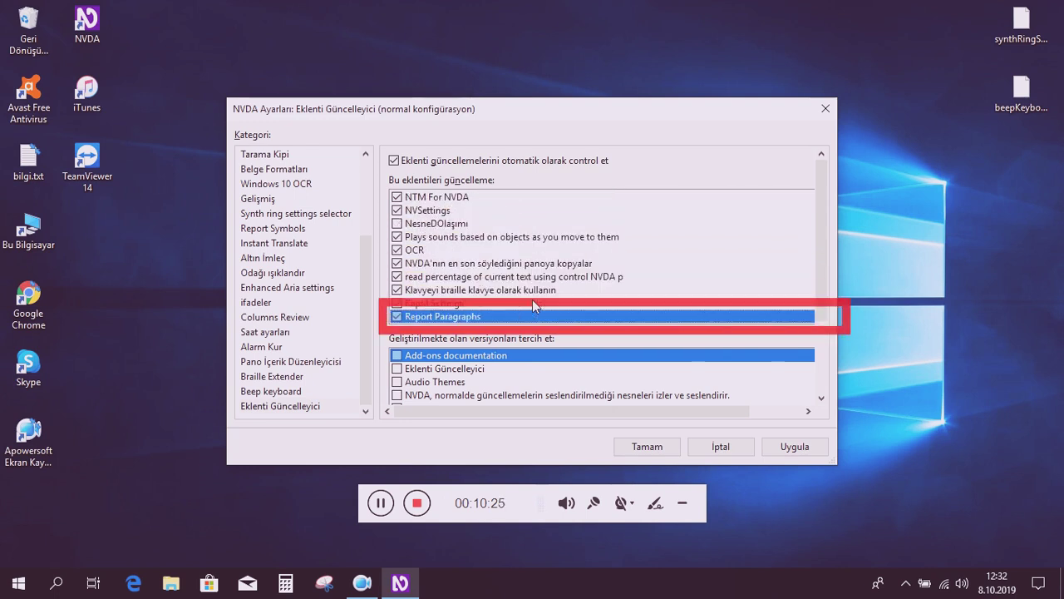
{"action": "key", "text": "Down"}
{"action": "key", "text": "Down"}
{"action": "key", "text": "Down"}
{"action": "key", "text": "Down"}
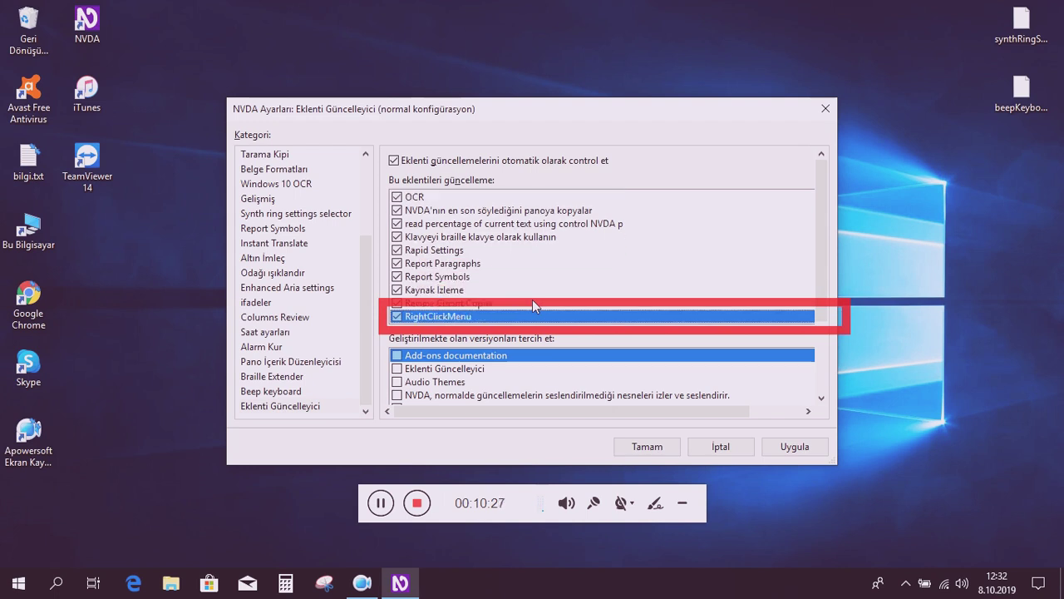
{"action": "key", "text": "Down"}
{"action": "key", "text": "Down"}
{"action": "key", "text": "Down"}
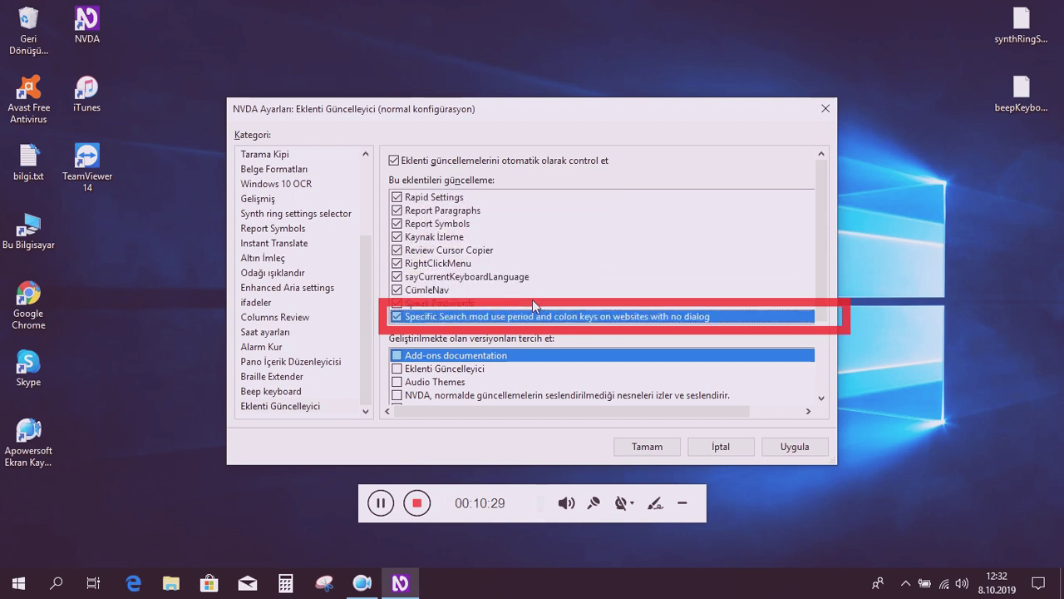
{"action": "key", "text": "Down"}
{"action": "key", "text": "Down"}
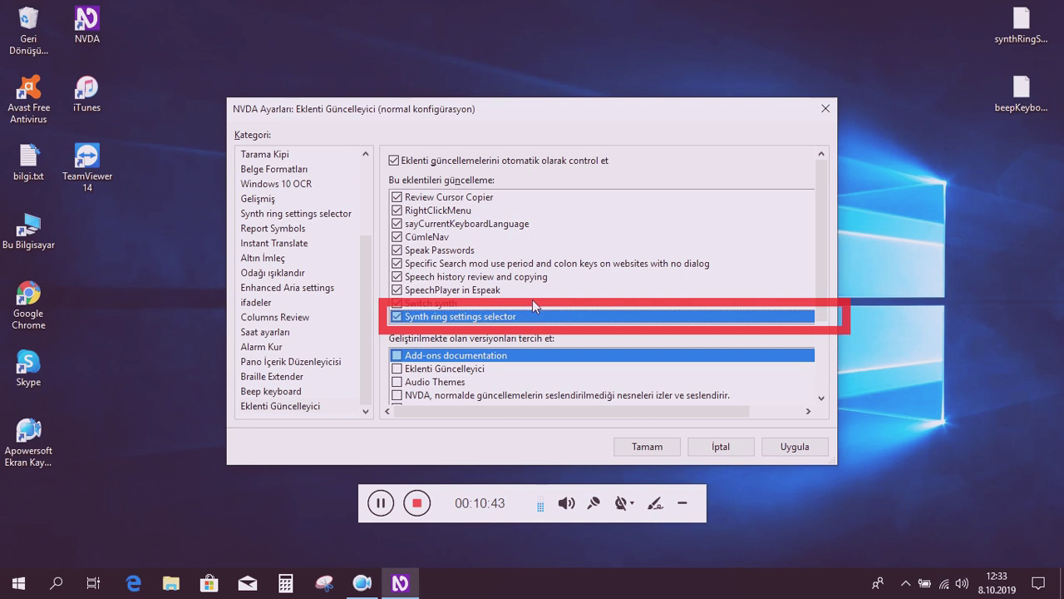
Step: View the "Geliştirilmekte olan versiyonları tercih et" list and close the NVDA settings with Tamam
{"action": "scroll", "coordinate": [532, 299], "scroll_direction": "down", "scroll_amount": 3}
{"action": "key", "text": "Tab"}
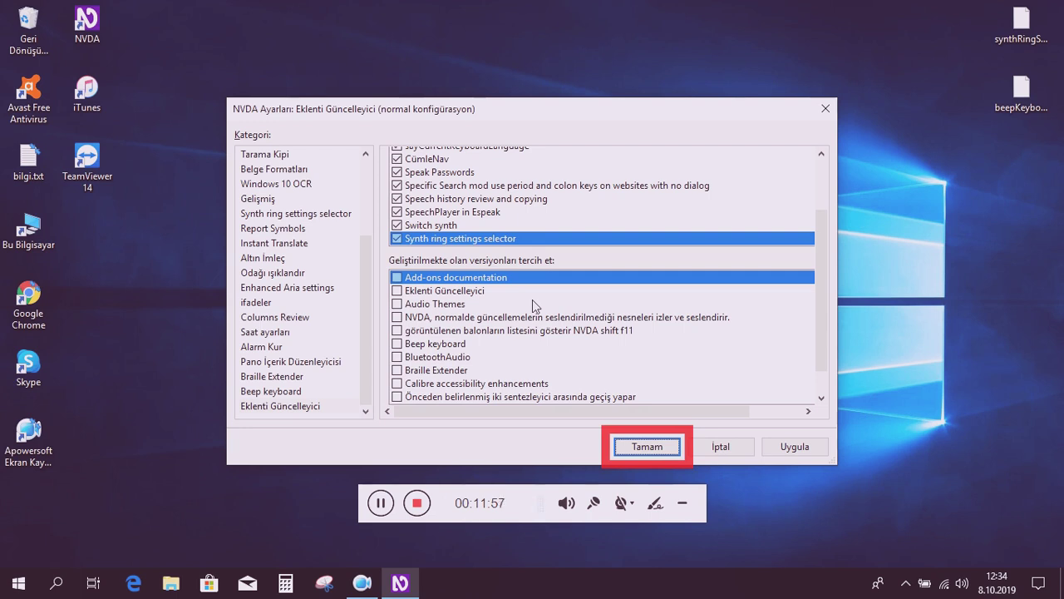
{"action": "key", "text": "Return"}
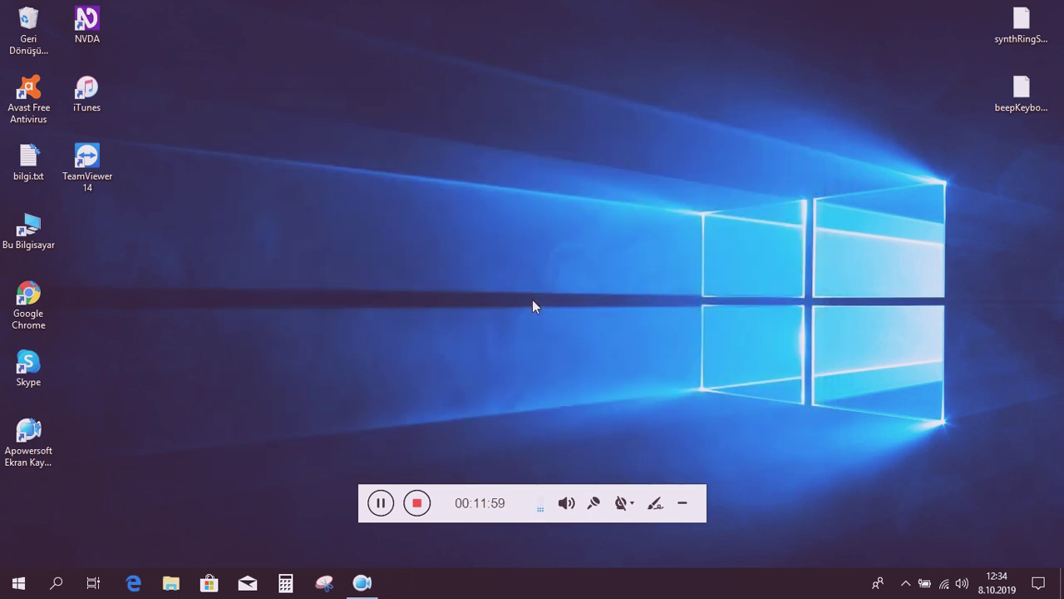